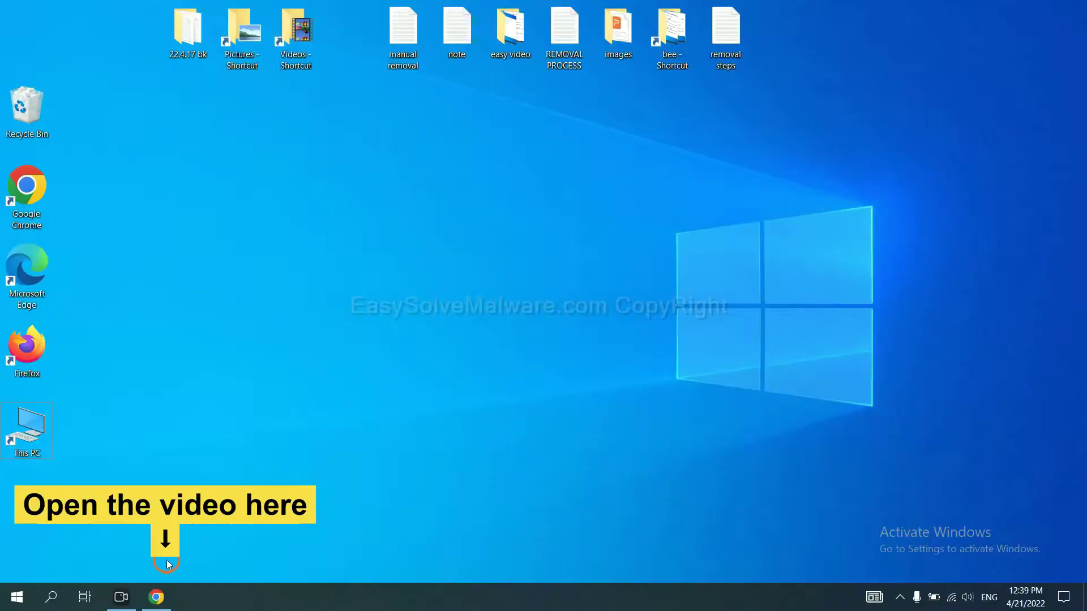
From the video description, reach the easysolvemalware.com guide and download SpyHunter for Windows.
left_click(167, 597)
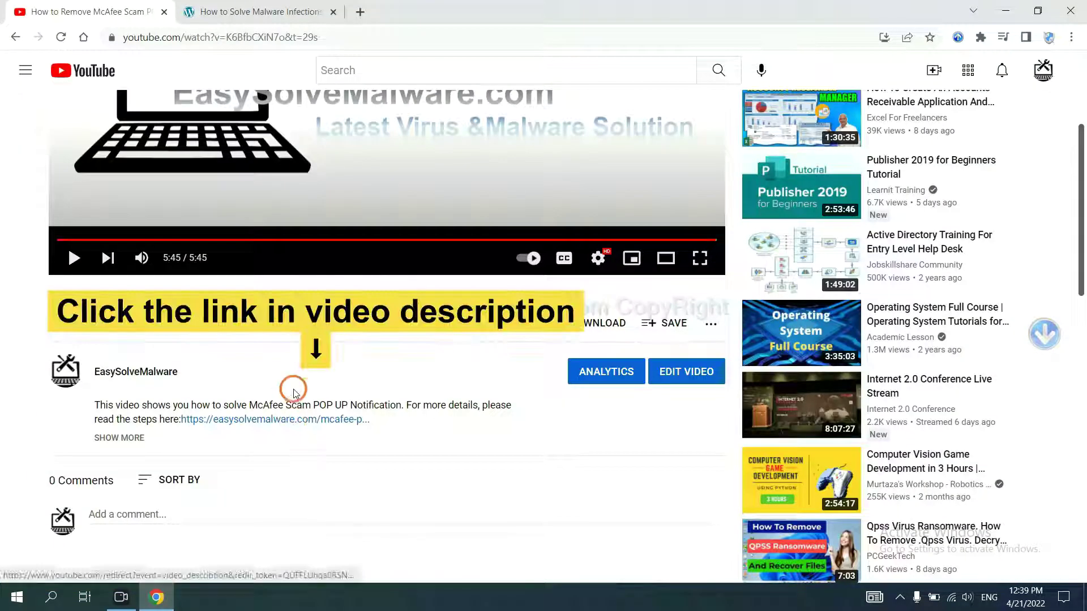
left_click(298, 420)
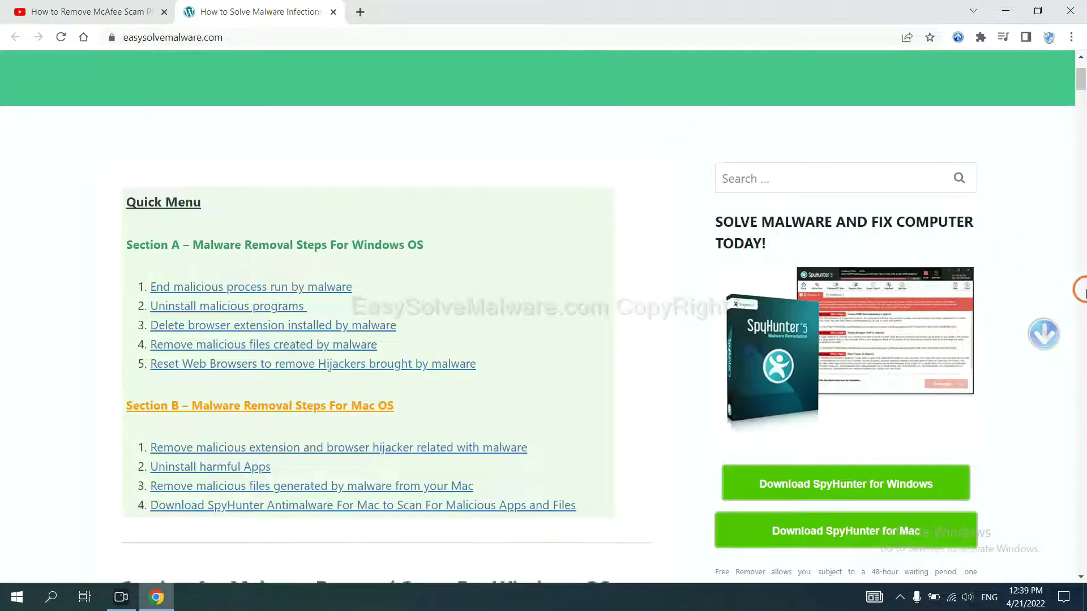
scroll(1080, 289, "down", 1)
scroll(1078, 280, "down", 2)
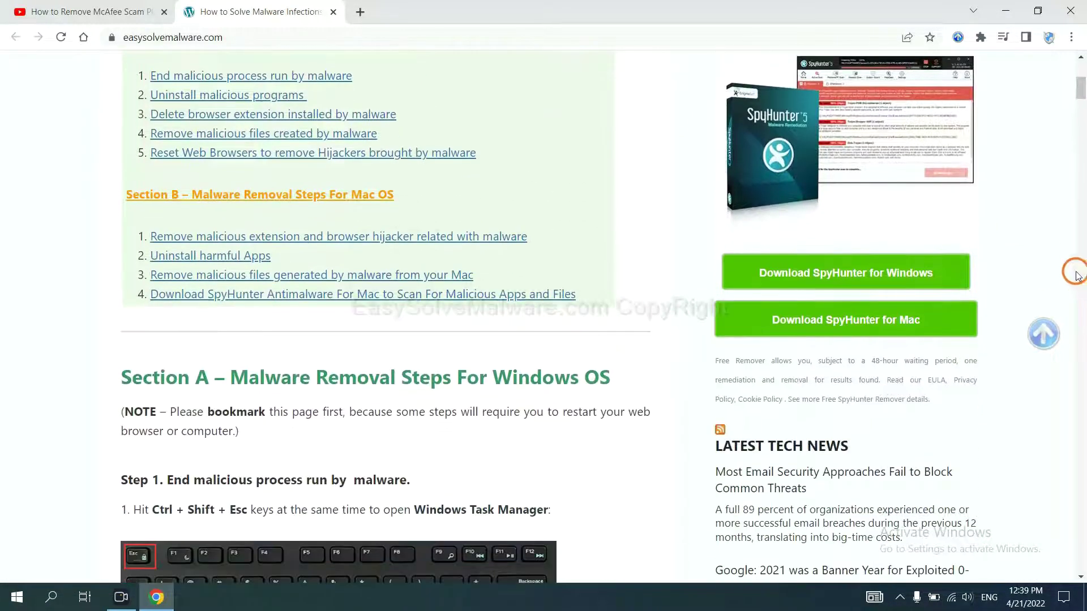
left_click(923, 272)
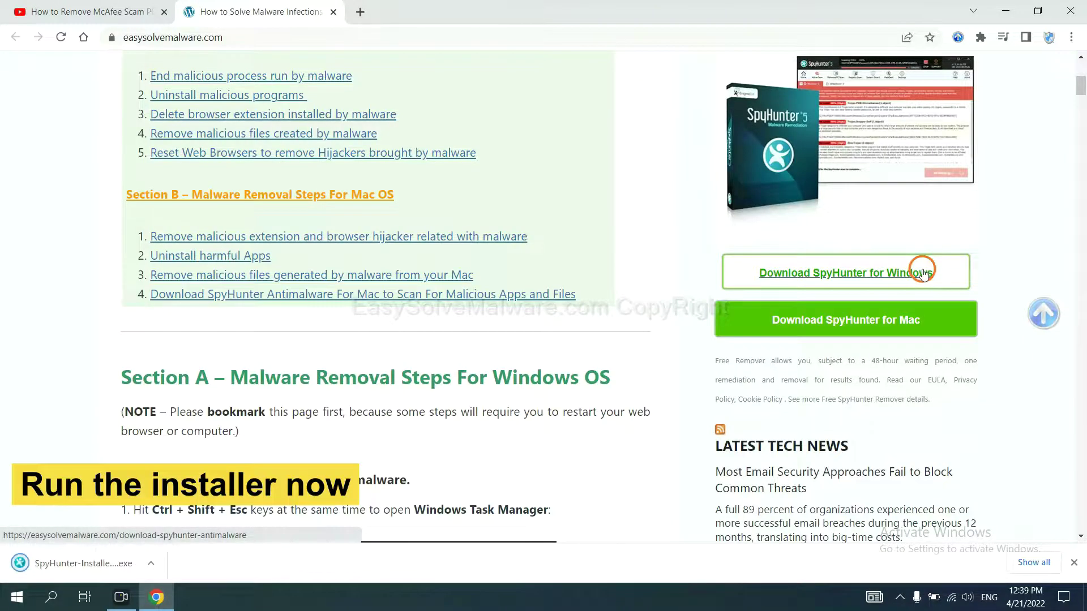
Run the SpyHunter installer in English, accept the EULA, install and finish to its welcome screen.
left_click(69, 564)
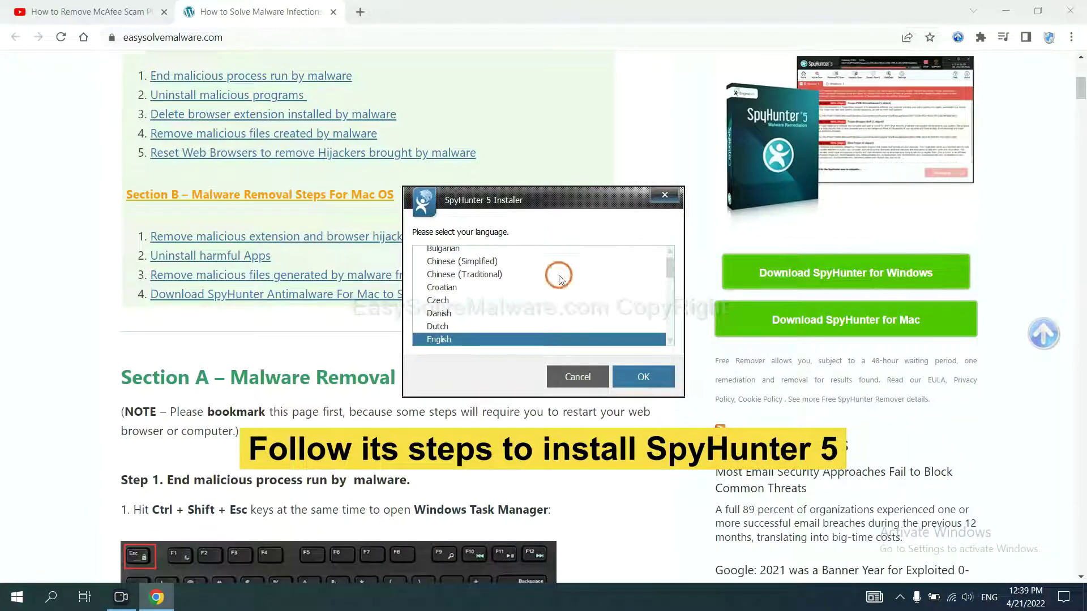
left_click(629, 377)
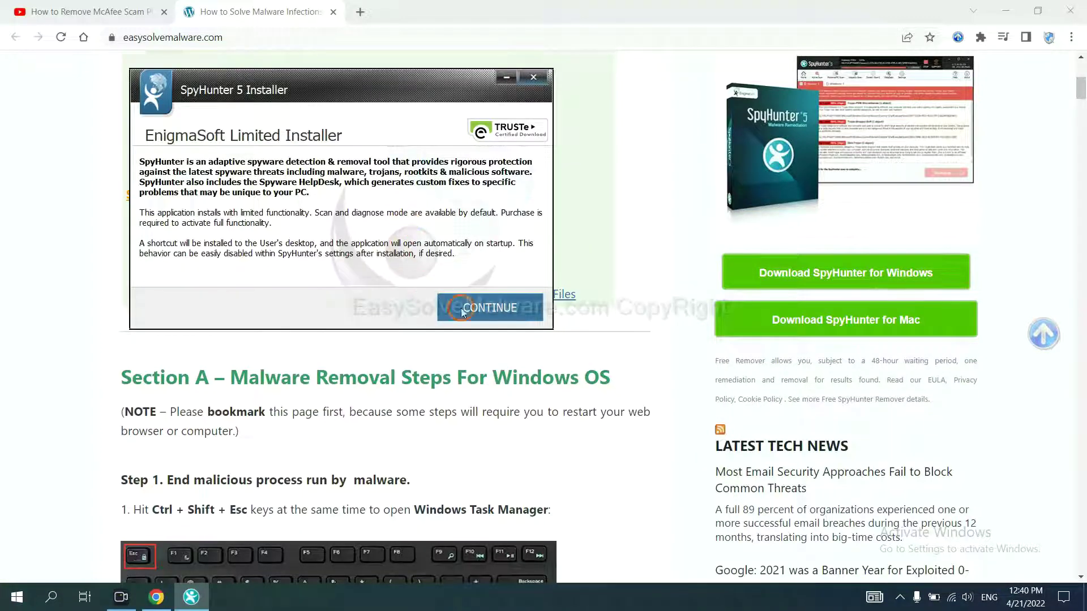
left_click(462, 309)
left_click(350, 272)
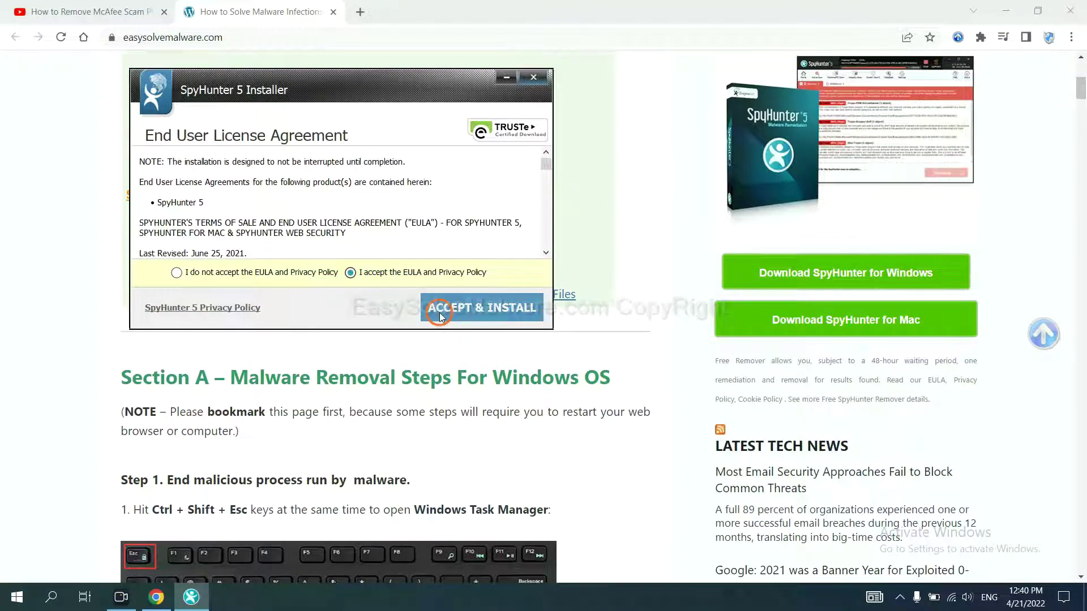
left_click(439, 316)
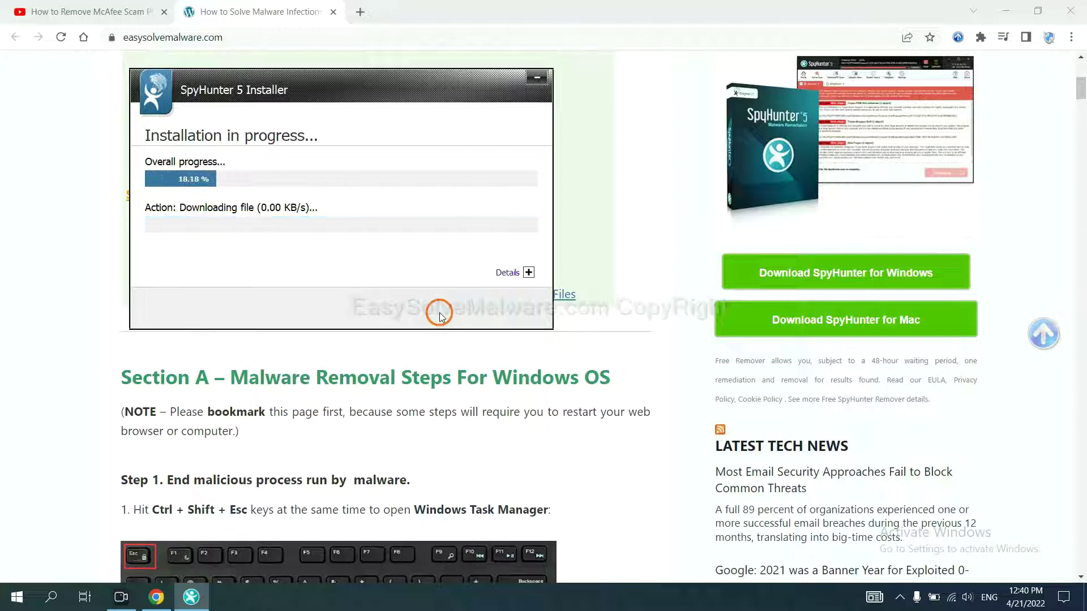
left_click(535, 383)
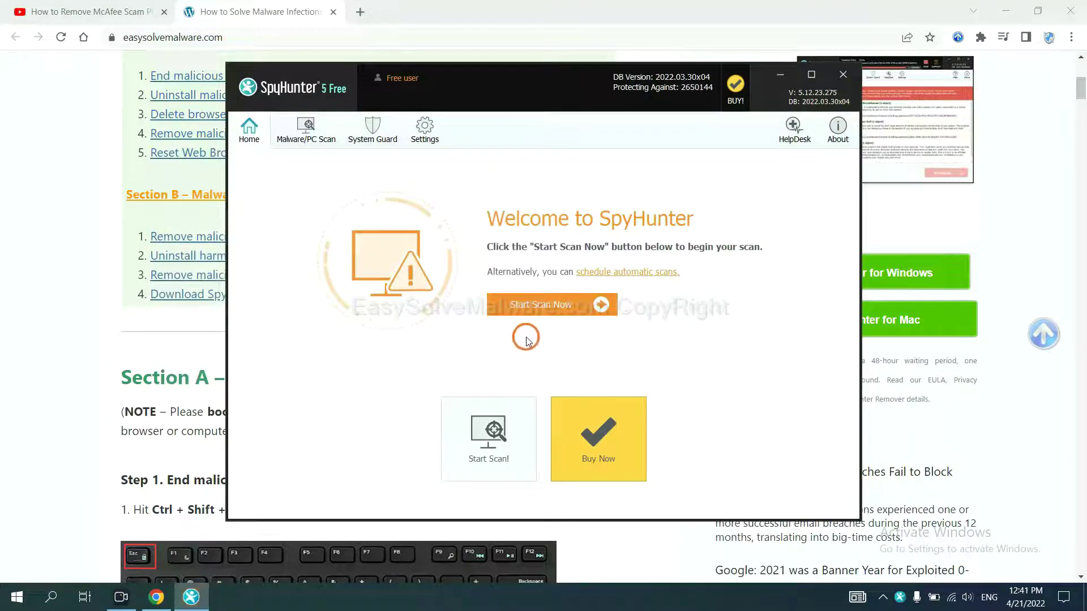
Run the SpyHunter scan and continue past the remove360.bat result to the registration notice.
left_click(534, 308)
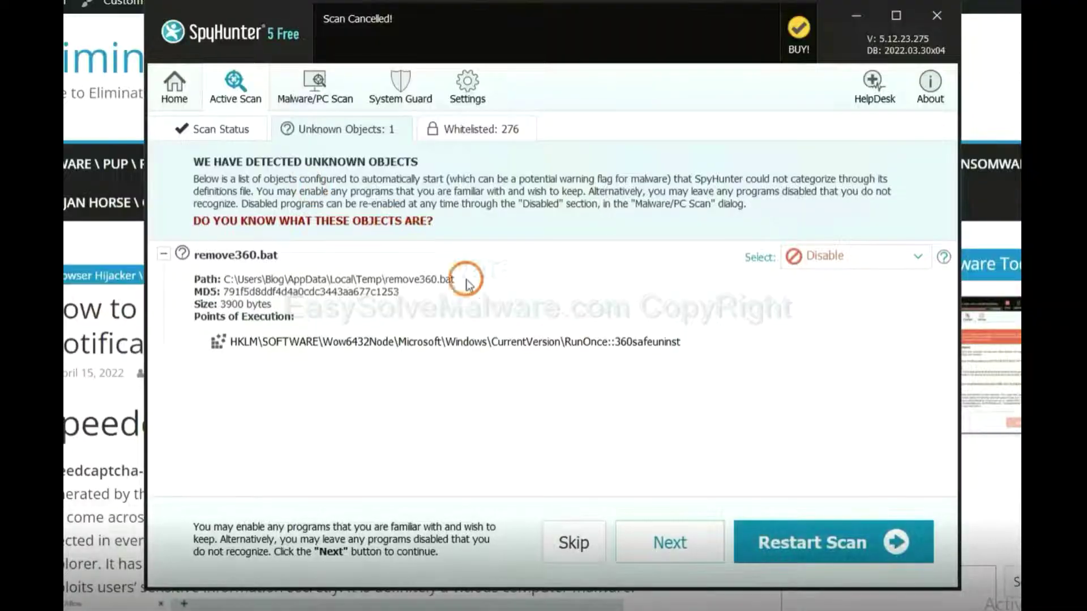
left_click(660, 543)
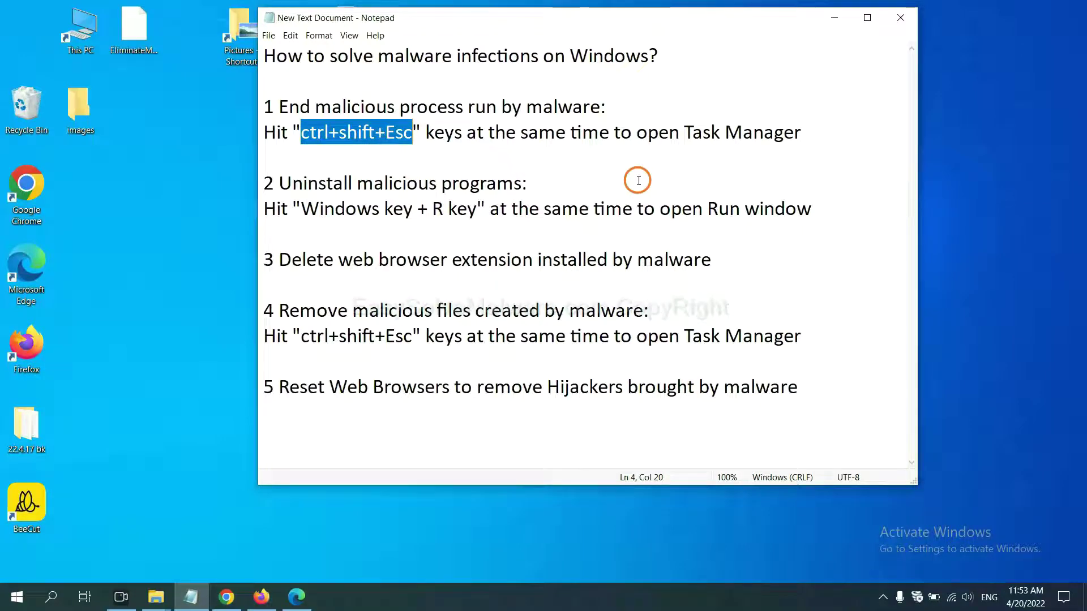
Highlight the ctrl+shift+Esc shortcut in step 1 of the Notepad guide.
left_click(385, 139)
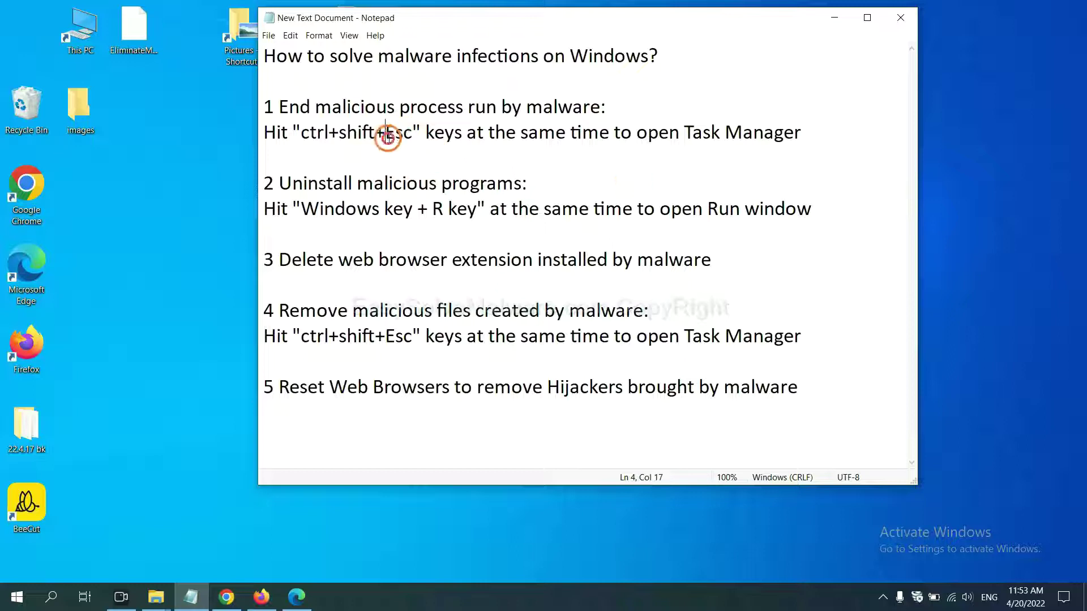
left_click_drag(412, 133, 303, 136)
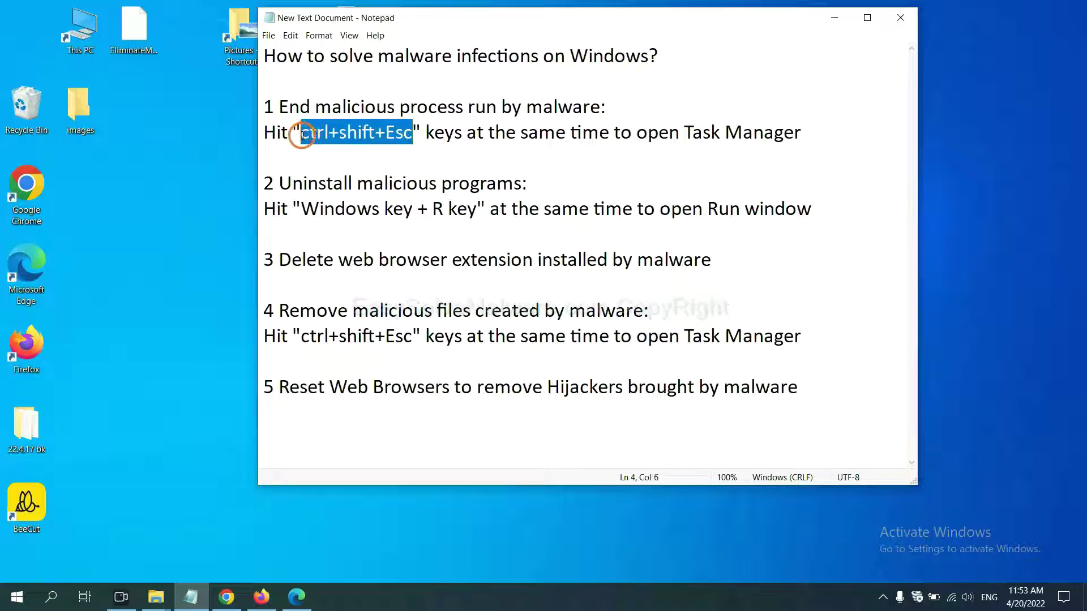
key("ctrl+shift+Escape")
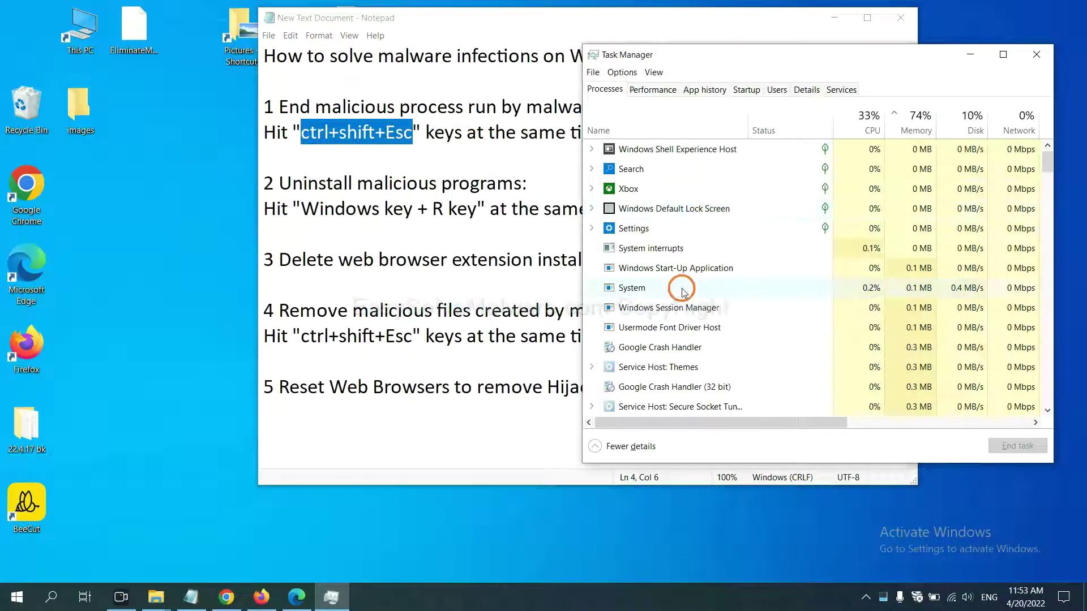
left_click(726, 288)
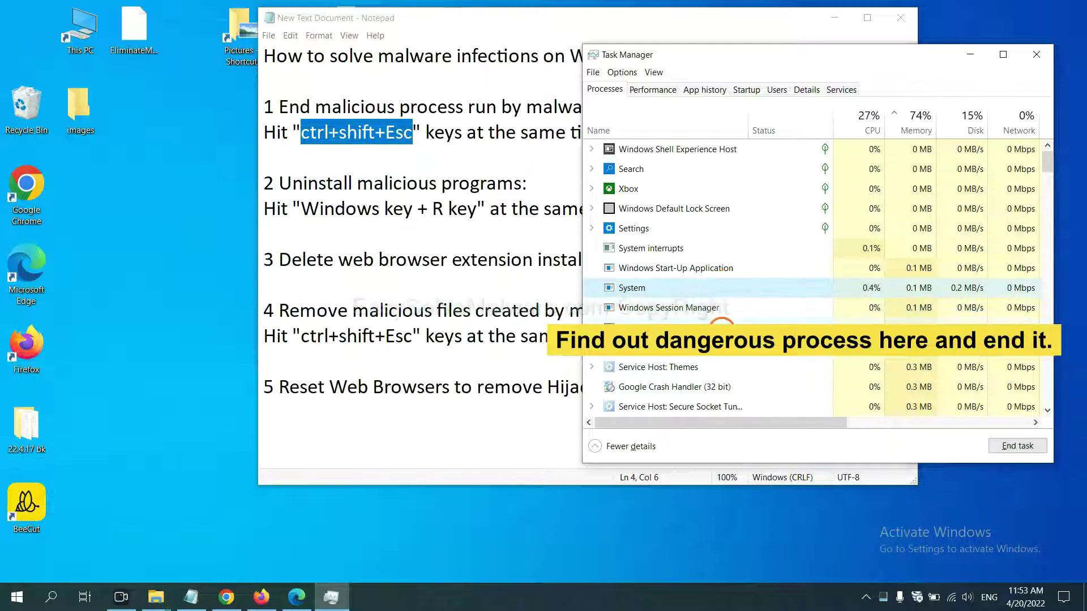
left_click(722, 327)
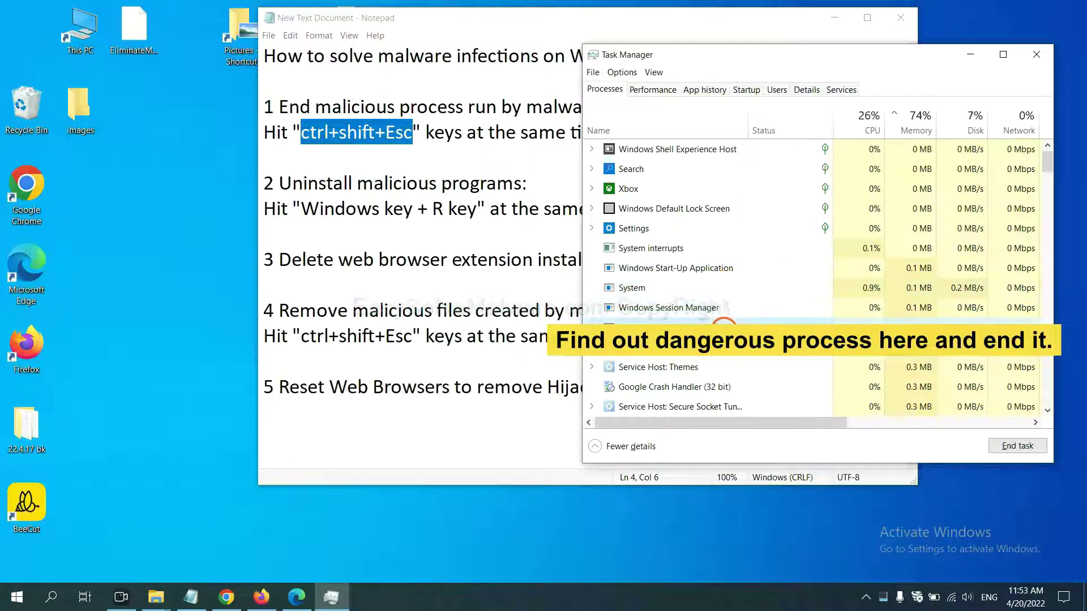
left_click(1025, 446)
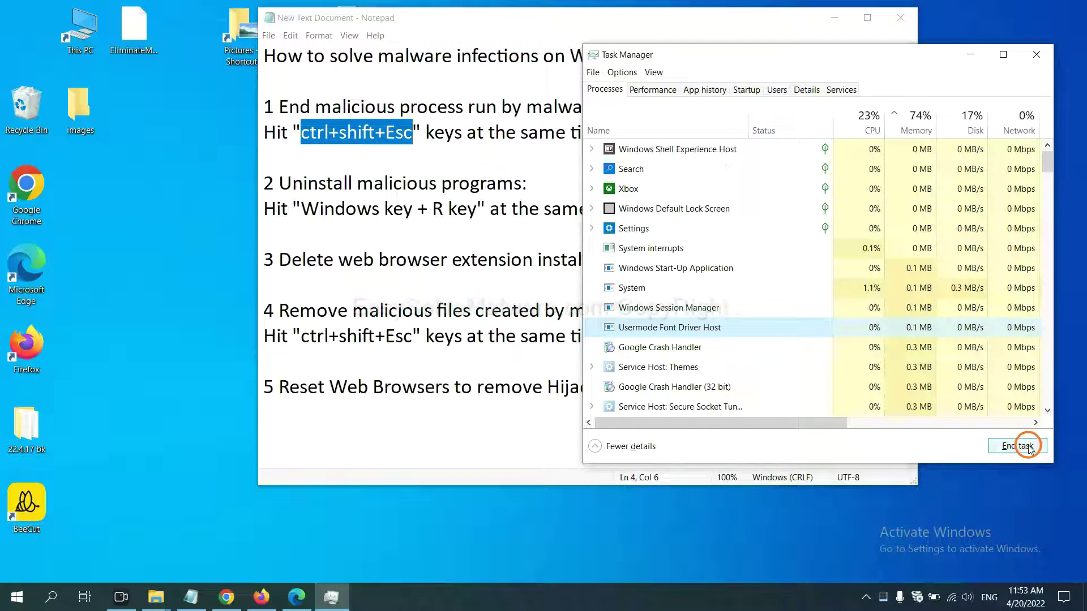
left_click(1033, 56)
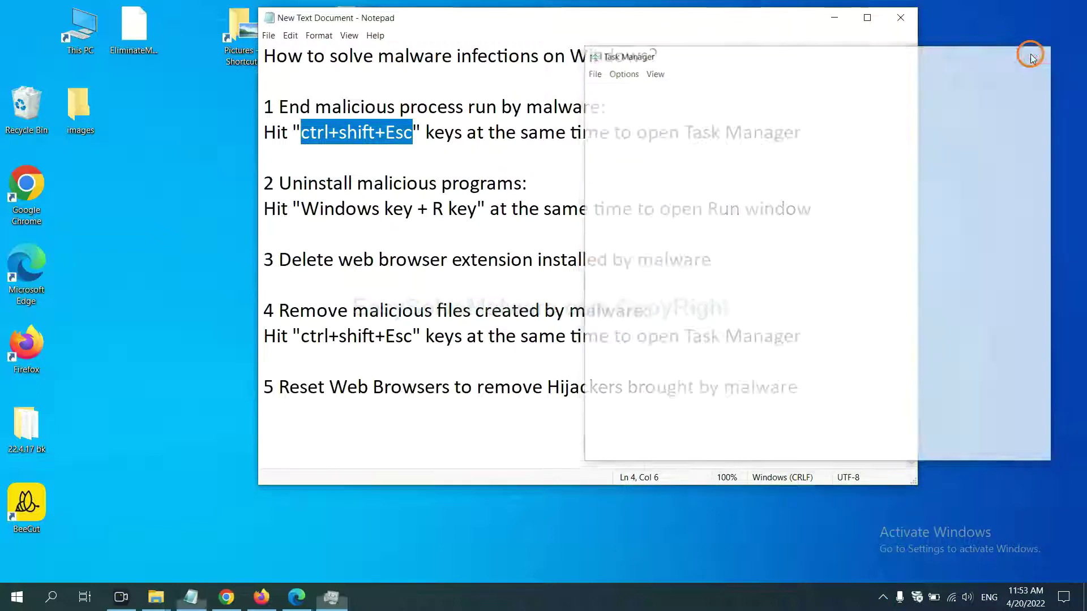
left_click(675, 197)
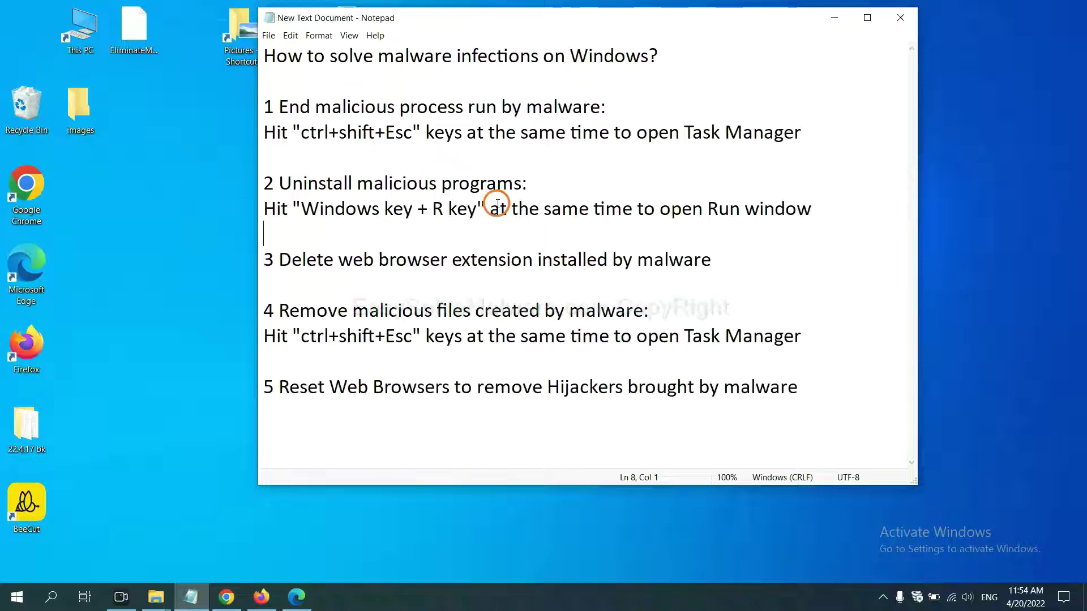
Highlight the Windows key + R key shortcut in step 2 and bring up the Run box.
left_click(299, 212)
left_click_drag(298, 214, 473, 220)
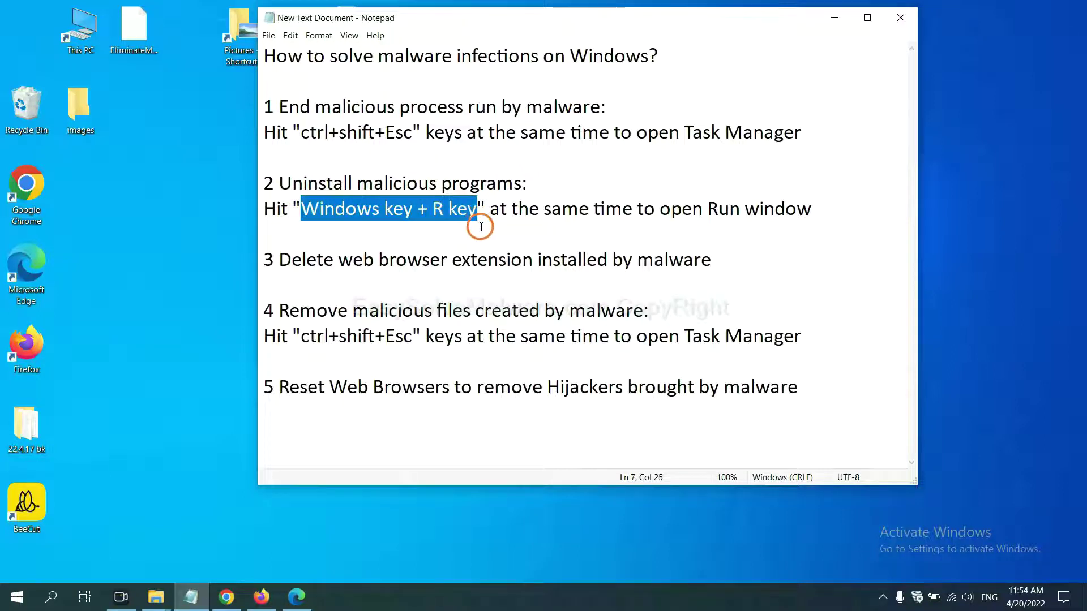
key("super+r")
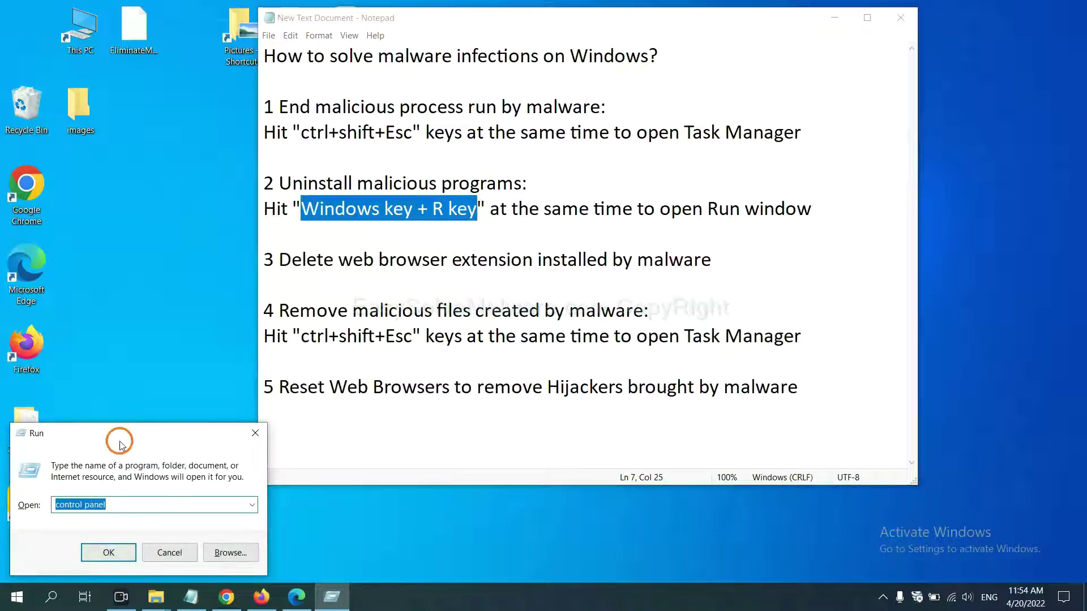
Move the Run box beside the notes with its control panel entry highlighted.
left_click_drag(121, 445, 830, 189)
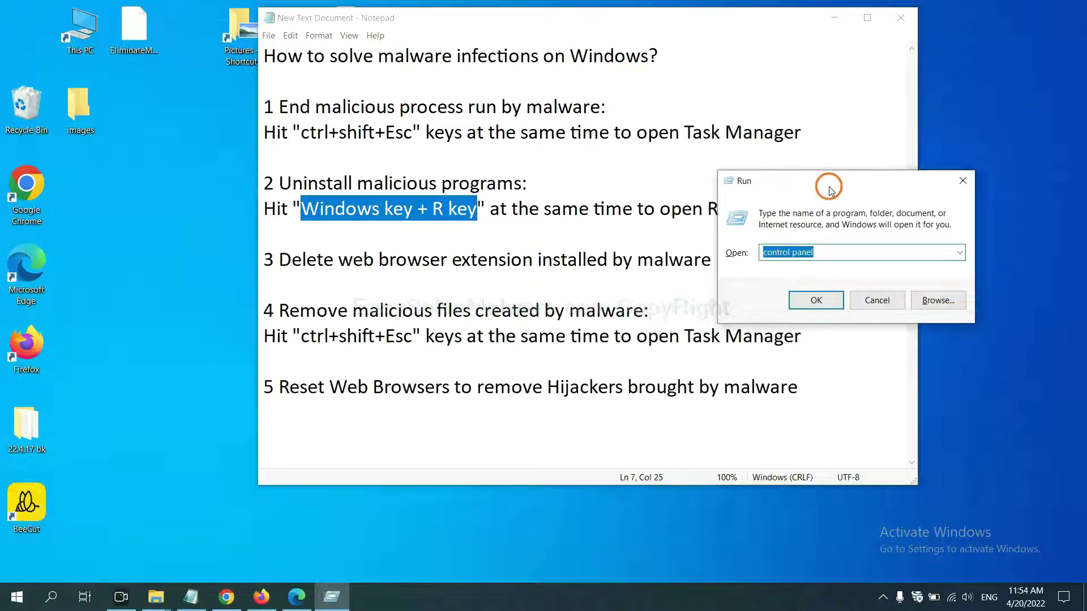
left_click(836, 254)
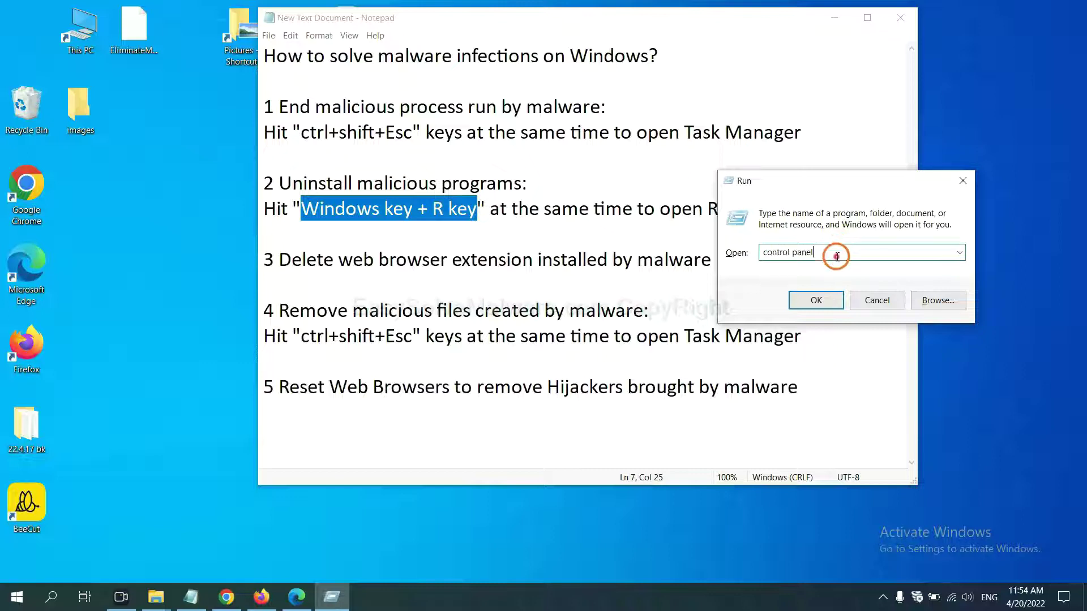
left_click_drag(840, 253, 752, 252)
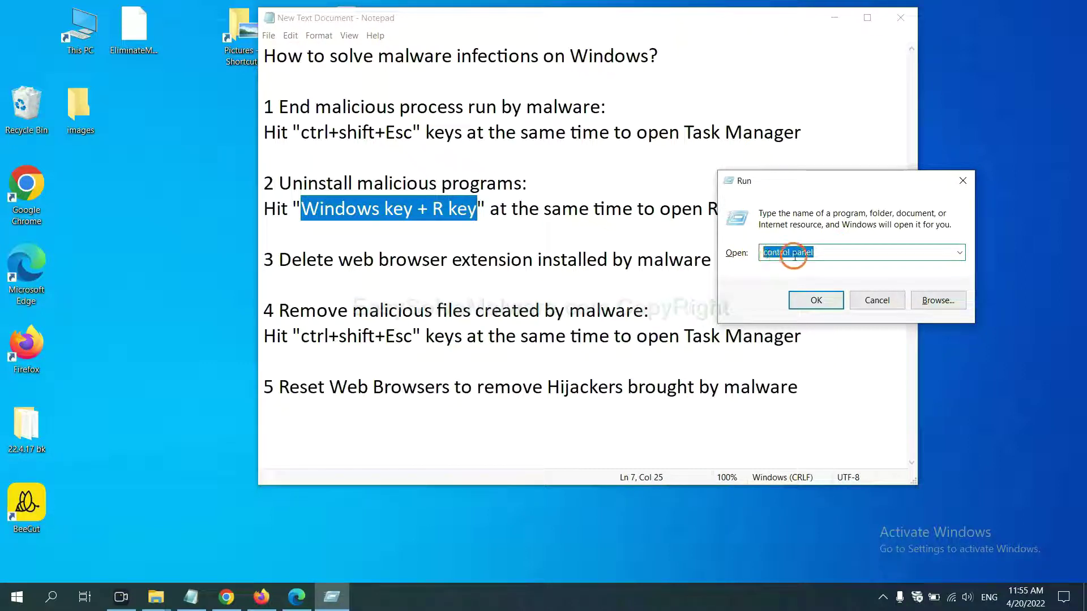
Launch Control Panel's uninstall list and select Xiph.Org Open Codecs for removal.
left_click(811, 306)
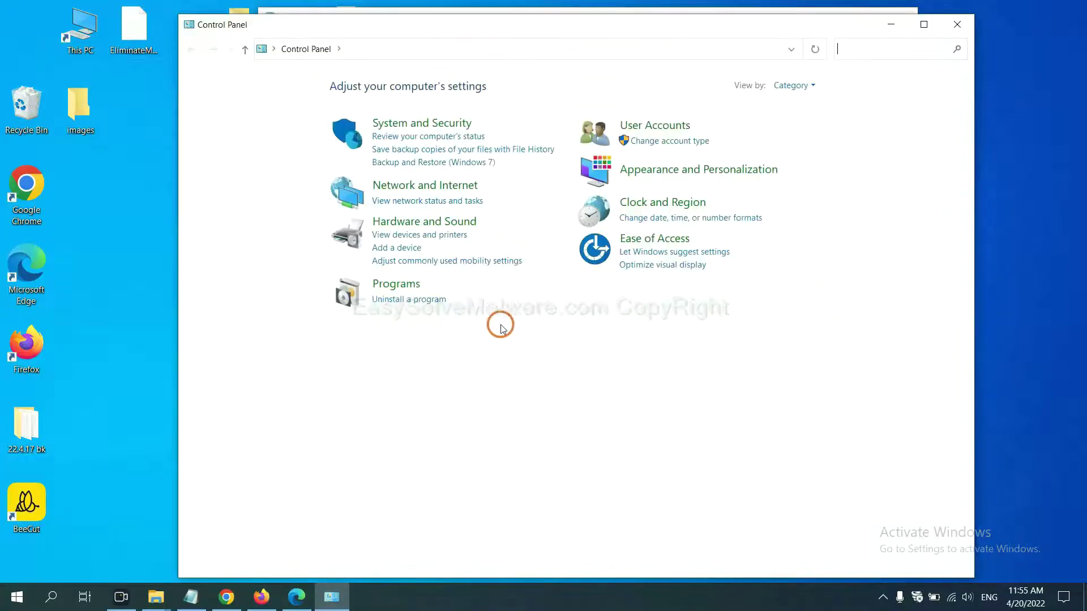
left_click(428, 302)
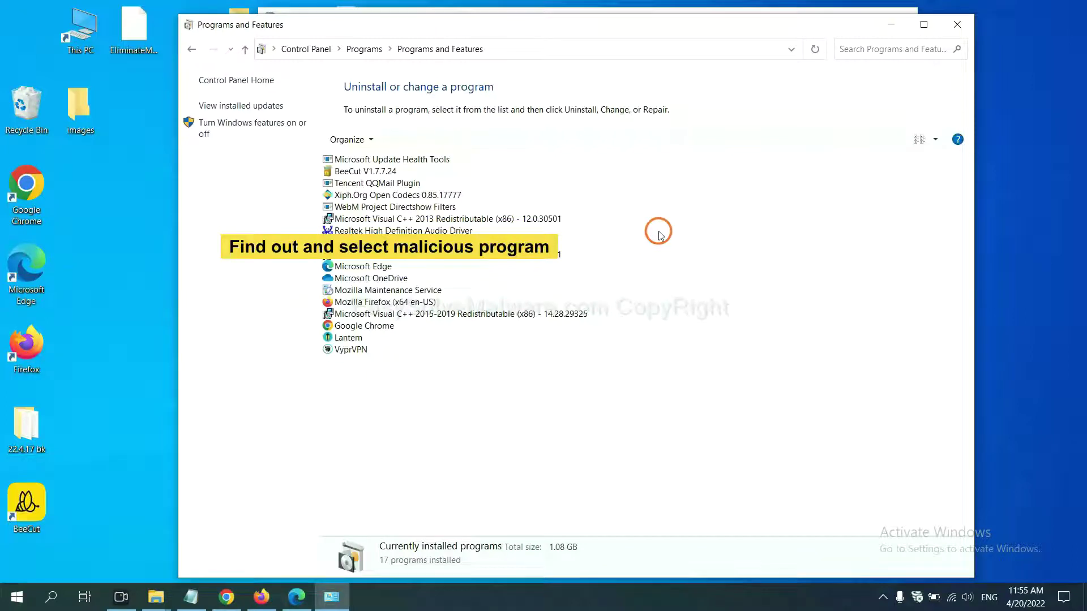
left_click(425, 194)
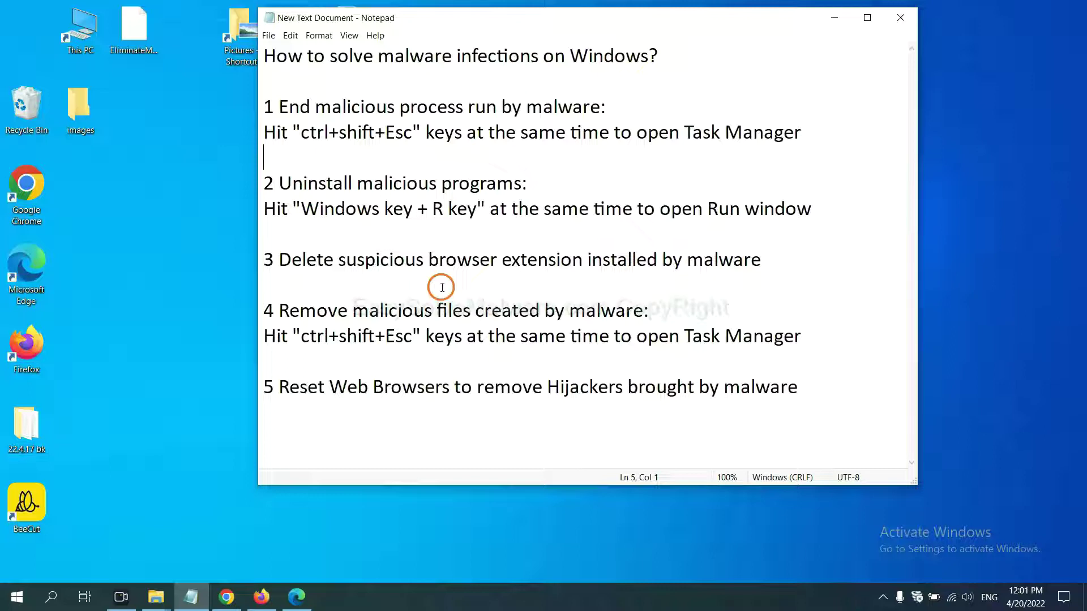
Review Chrome's extensions page via More tools, then bring Firefox forward with its menu showing.
left_click(233, 595)
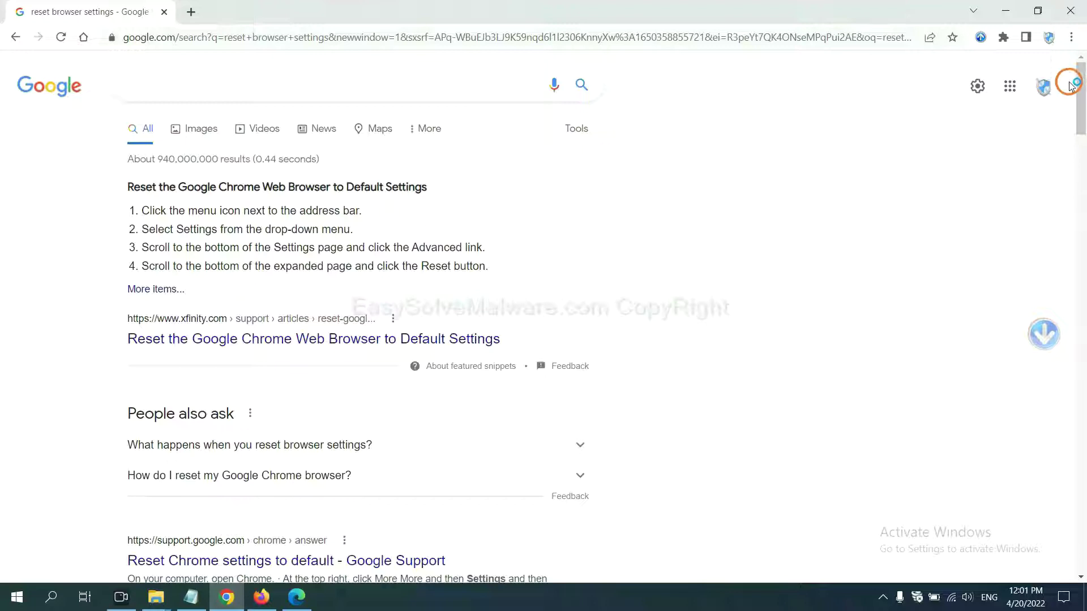
left_click(1069, 38)
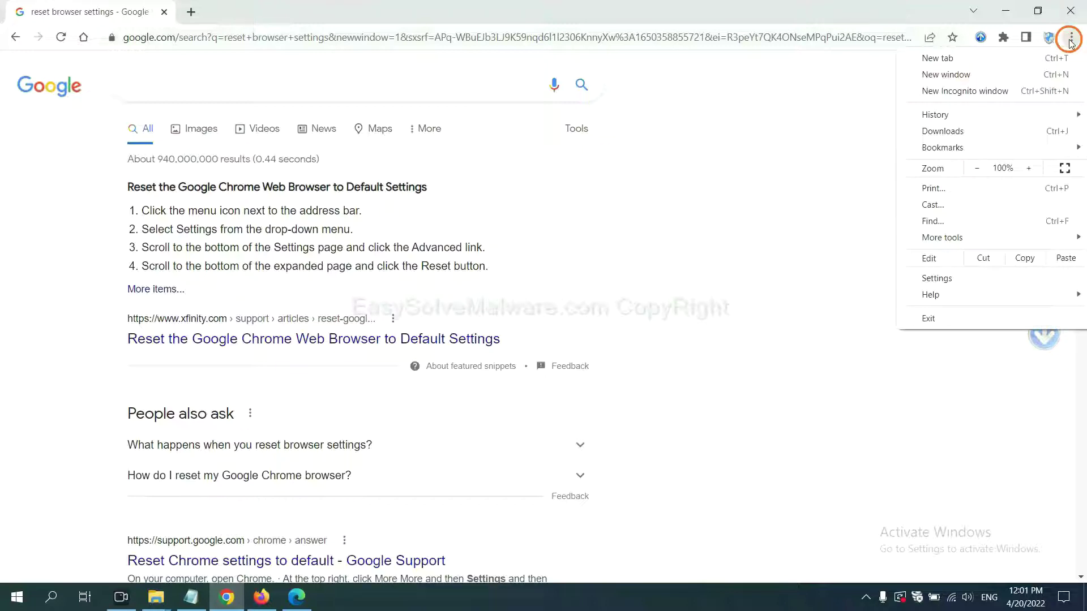
mouse_move(976, 238)
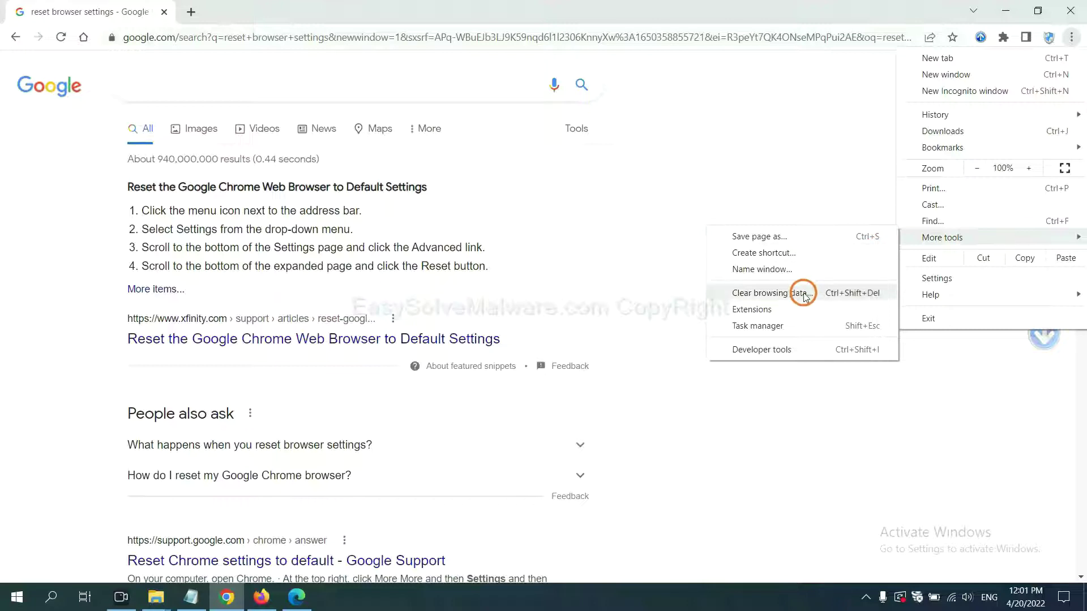
left_click(800, 310)
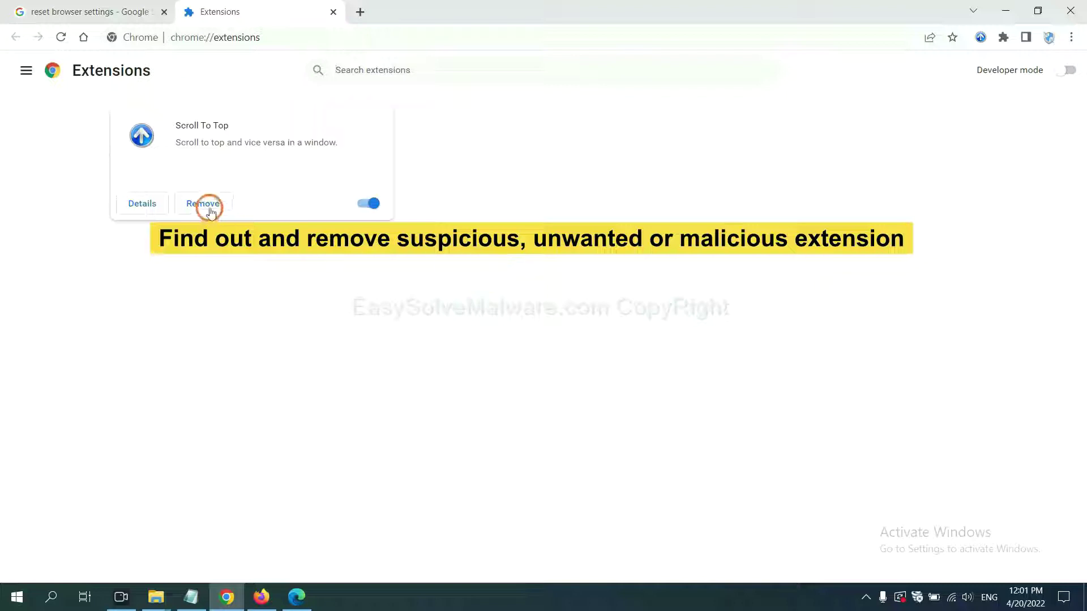
left_click(260, 597)
left_click(1071, 46)
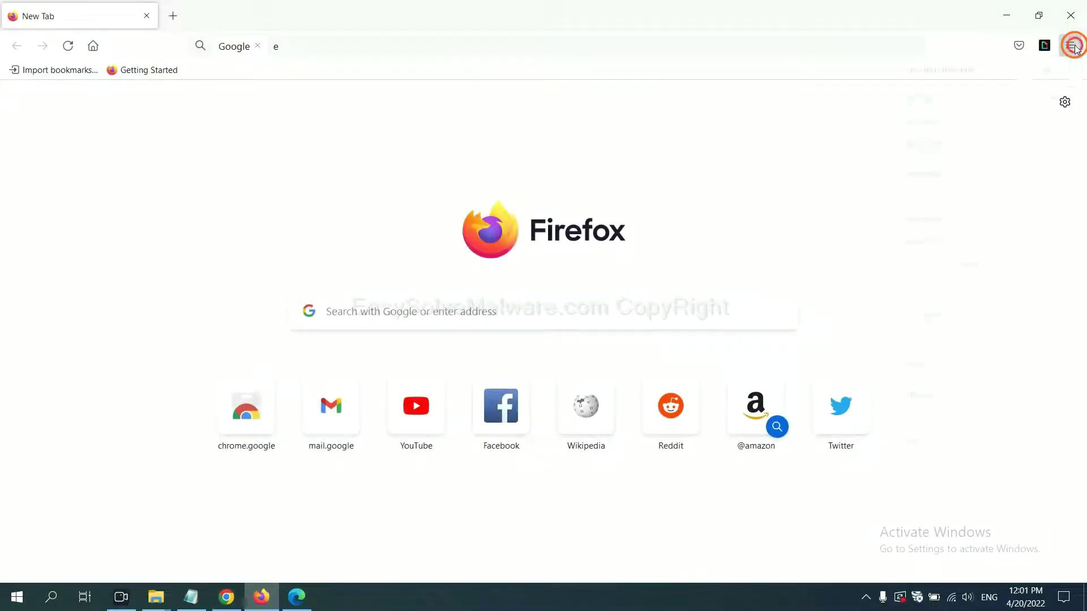
In Firefox's add-ons manager, show the removal options for GIPHY for Firefox.
left_click(951, 273)
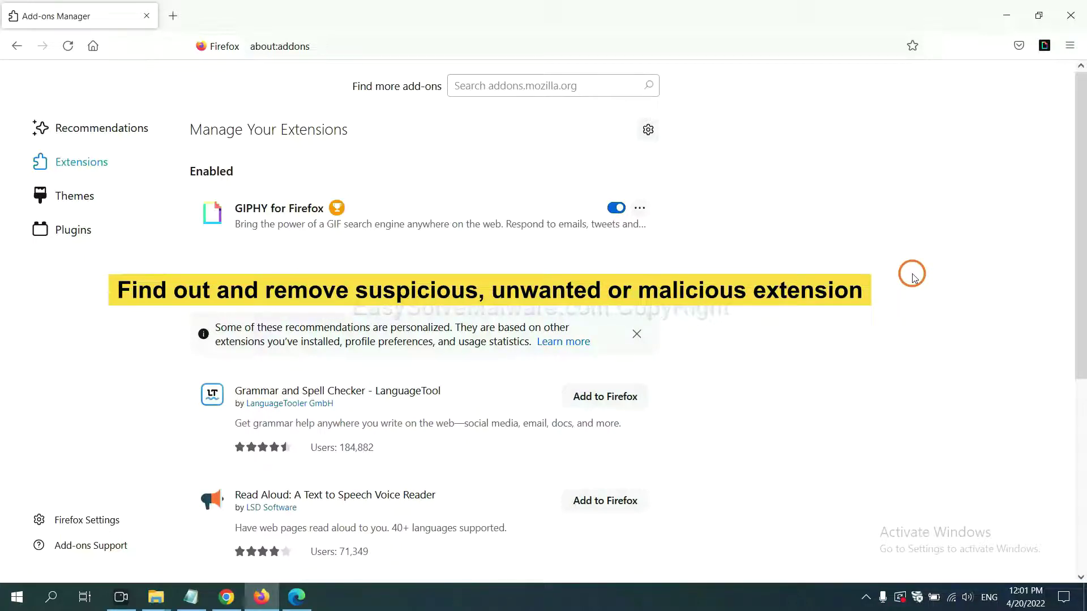
left_click(639, 210)
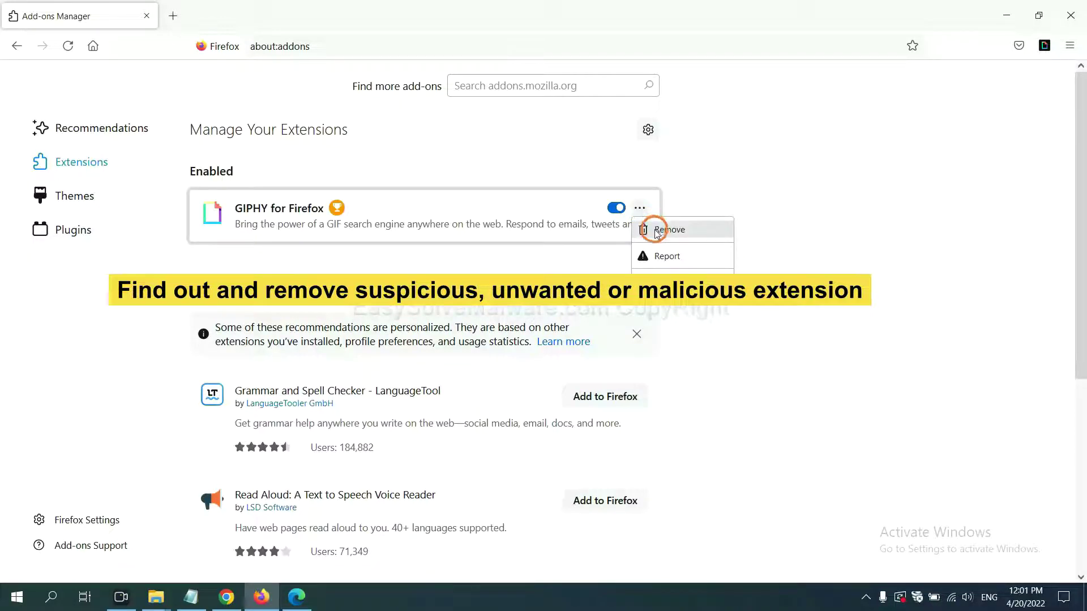
Bring Edge forward and reach its Manage extensions page from the main menu.
left_click(296, 598)
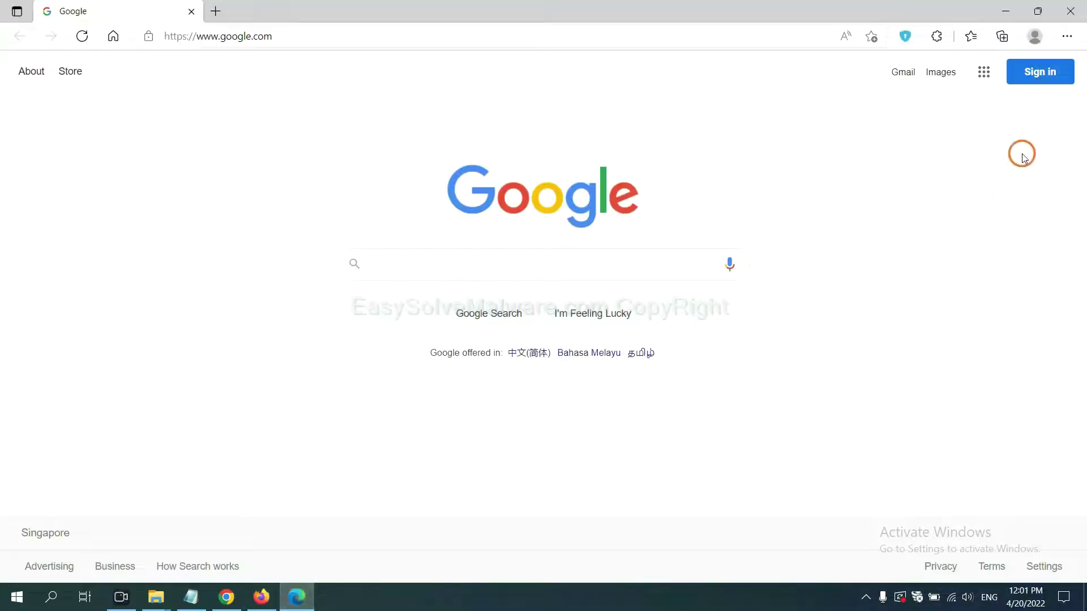
left_click(1065, 37)
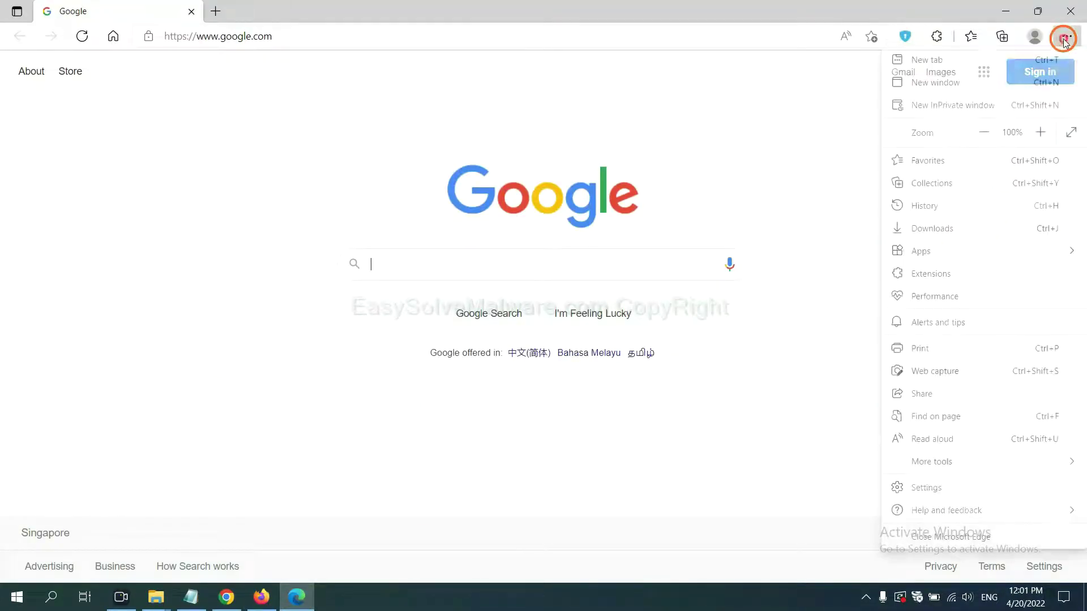
right_click(937, 276)
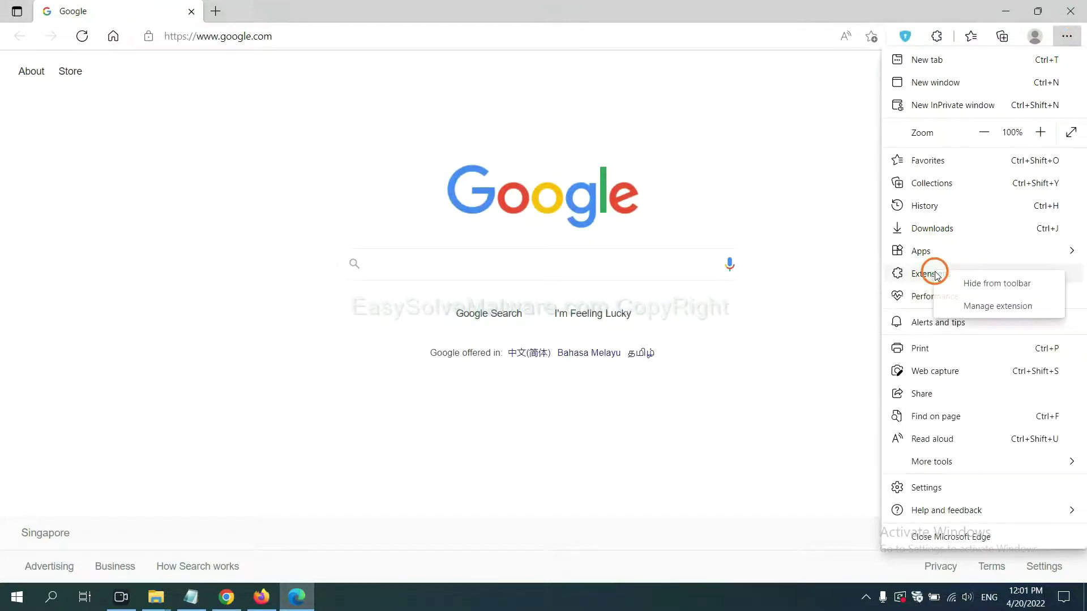
left_click(976, 308)
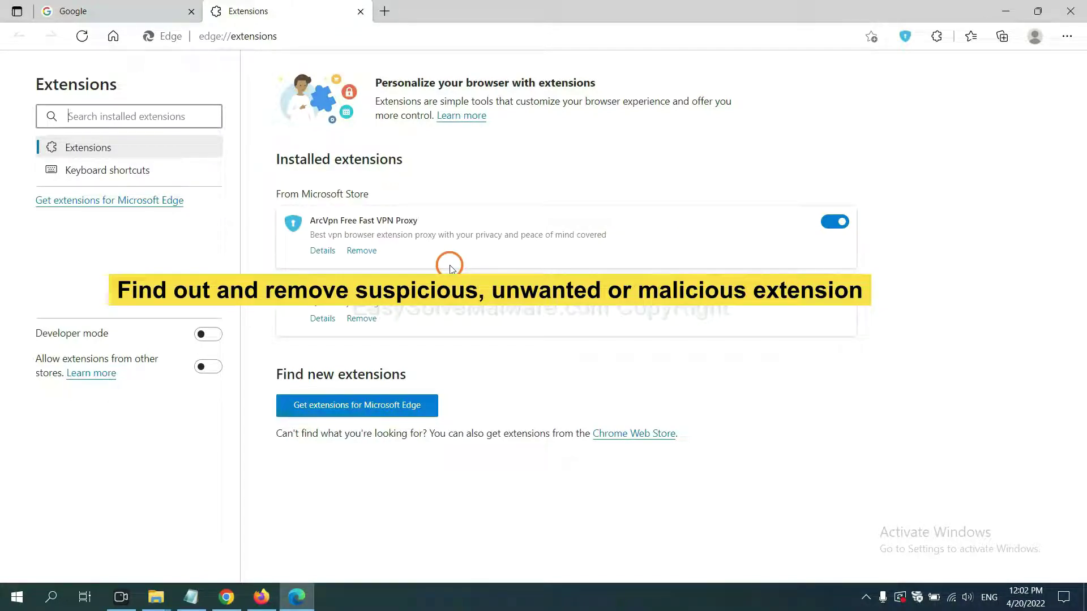
Remove the ArcVpn Free Fast VPN Proxy extension, confirm, and minimise Edge.
left_click(371, 253)
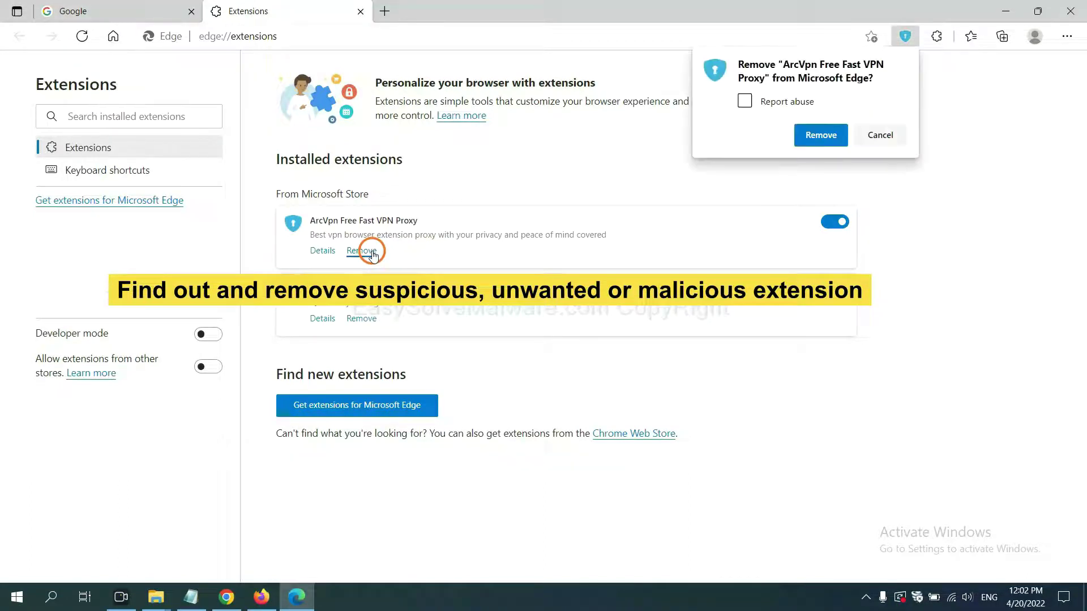
left_click(813, 136)
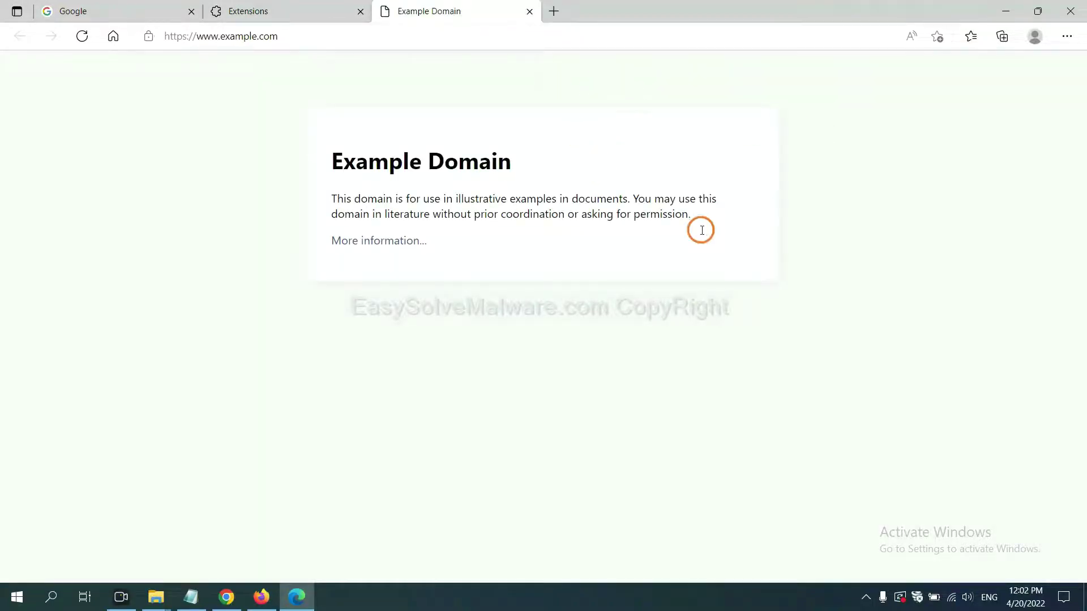
left_click(1078, 601)
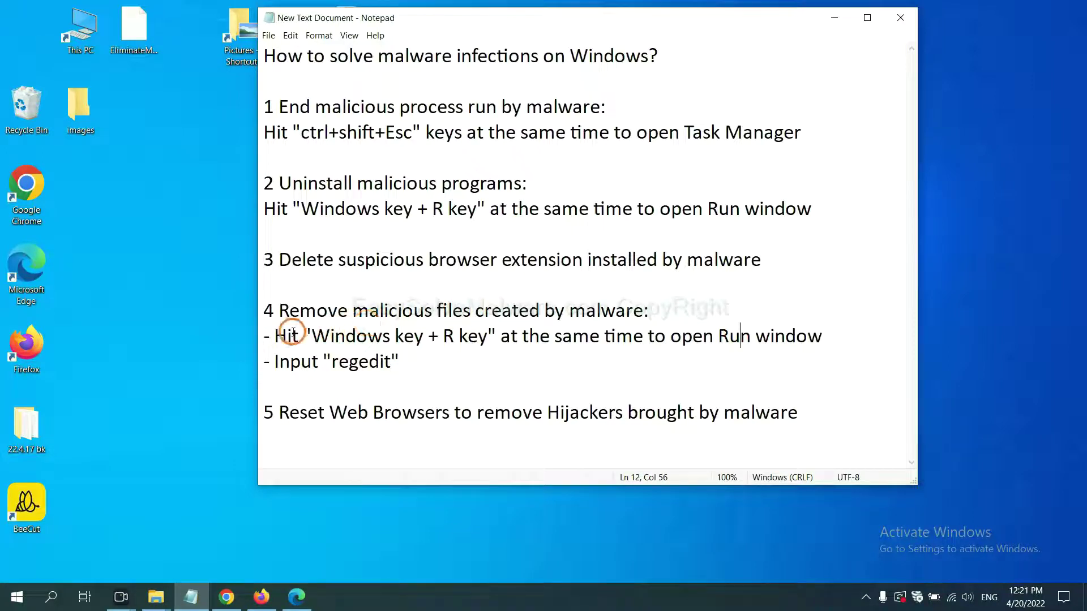
Highlight the Run window instruction in the notes and bring up the Run dialog.
left_click_drag(276, 336, 610, 350)
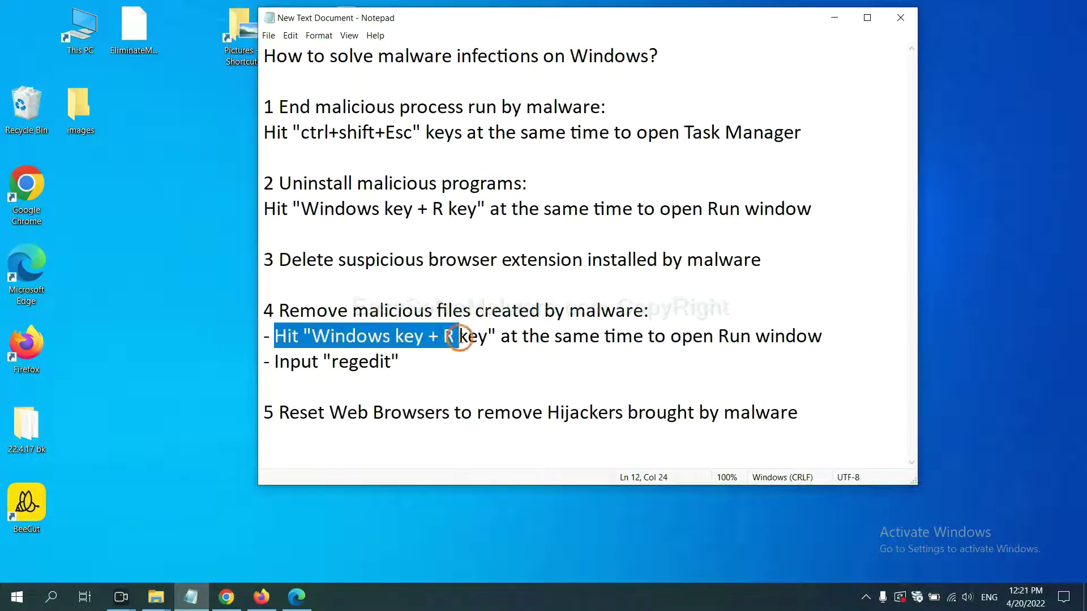
left_click(631, 344)
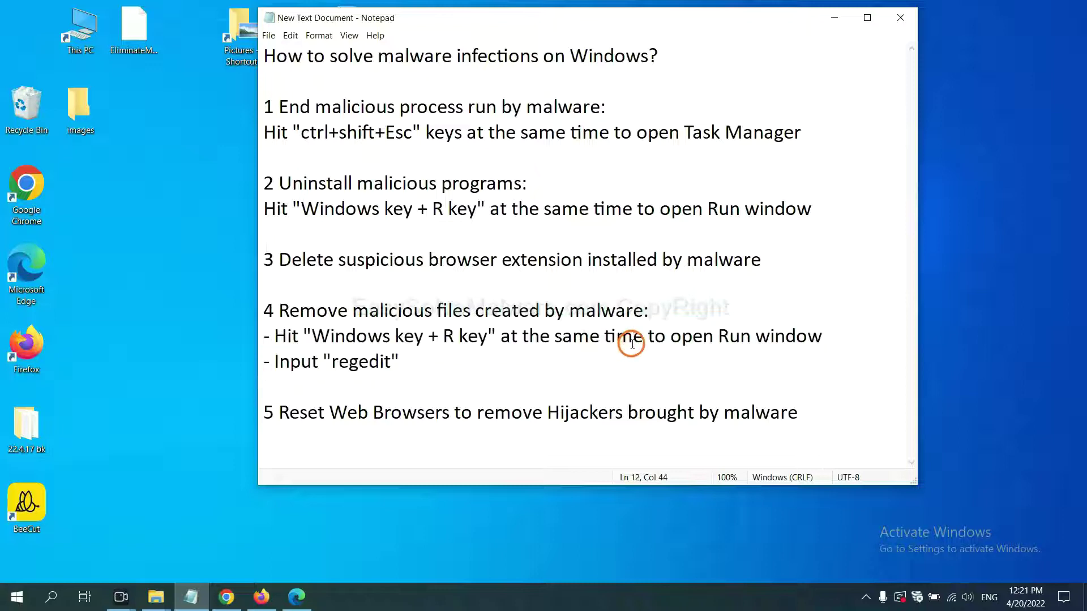
key("super+r")
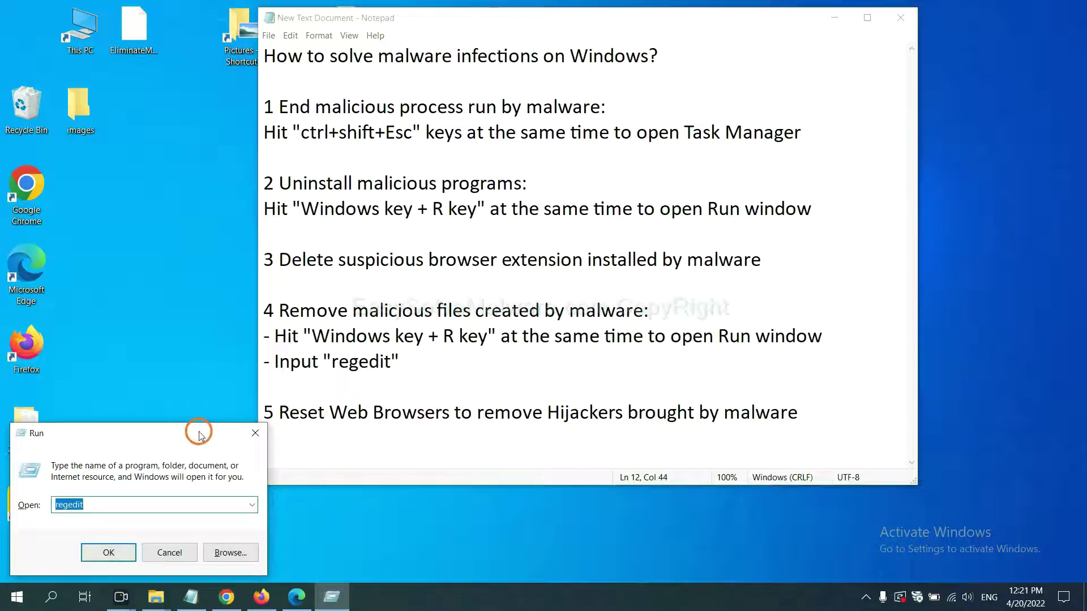
Move the Run dialog beside the notes and run regedit to launch Registry Editor.
left_click_drag(204, 427, 867, 225)
left_click(766, 298)
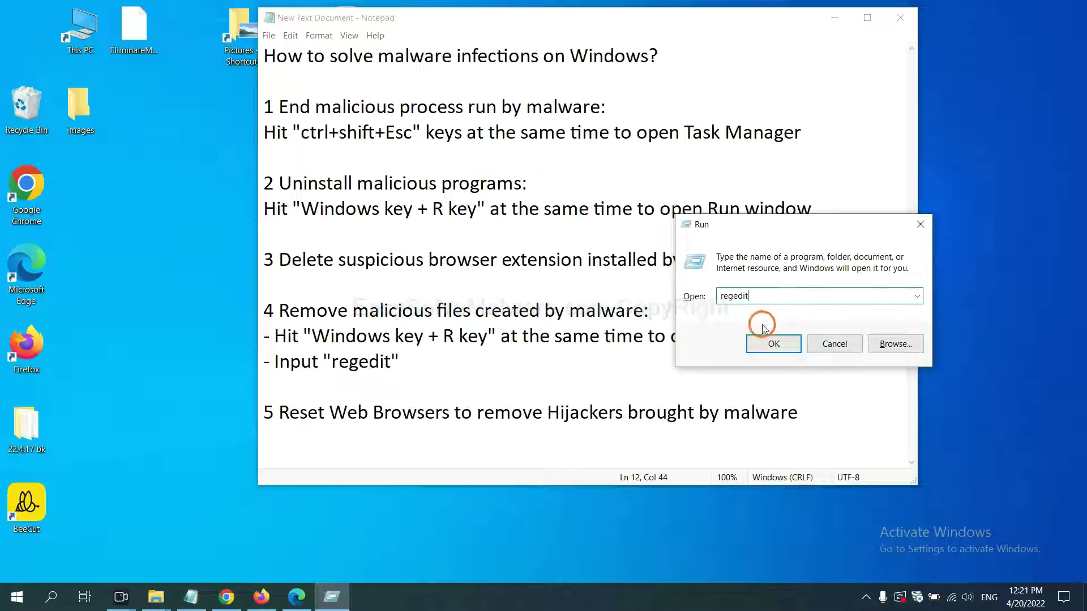
left_click(773, 344)
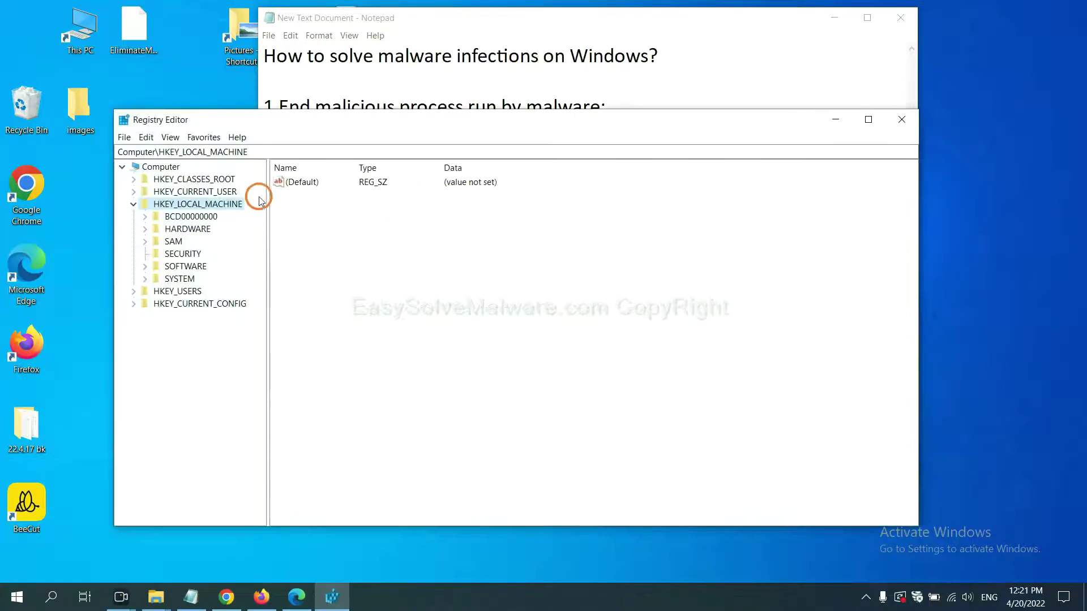
Search the registry for the malware name via Edit > Find and Find Next.
left_click(149, 140)
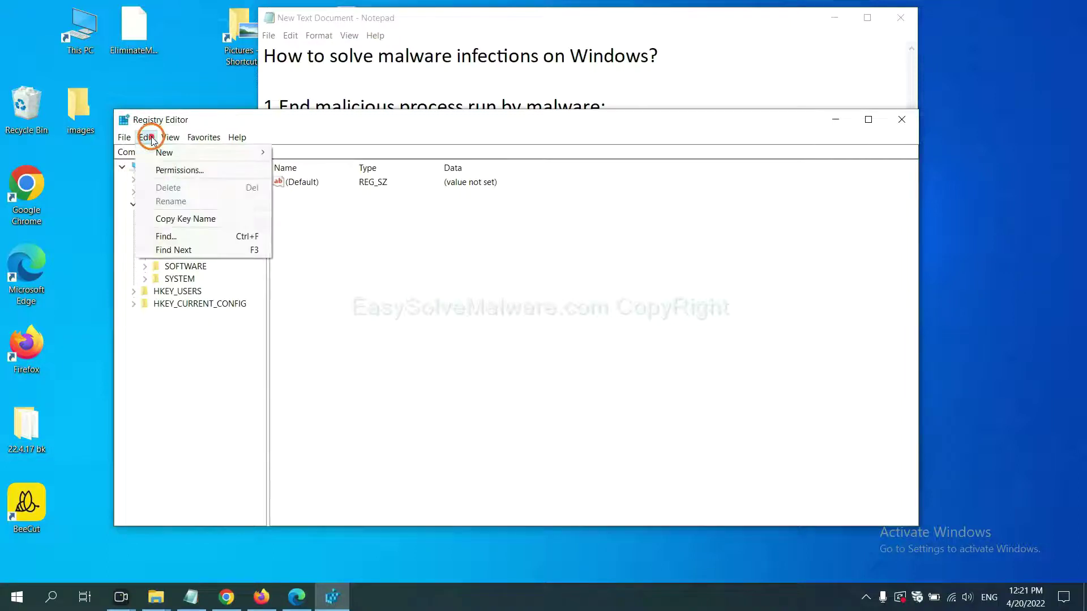
left_click(192, 239)
left_click_drag(309, 180, 415, 206)
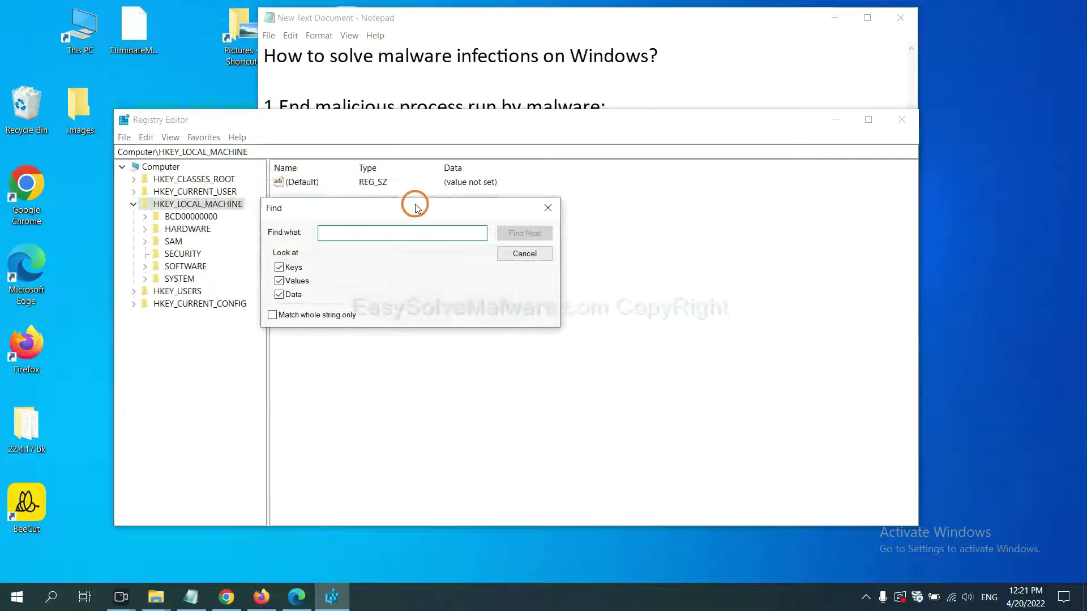
left_click(391, 237)
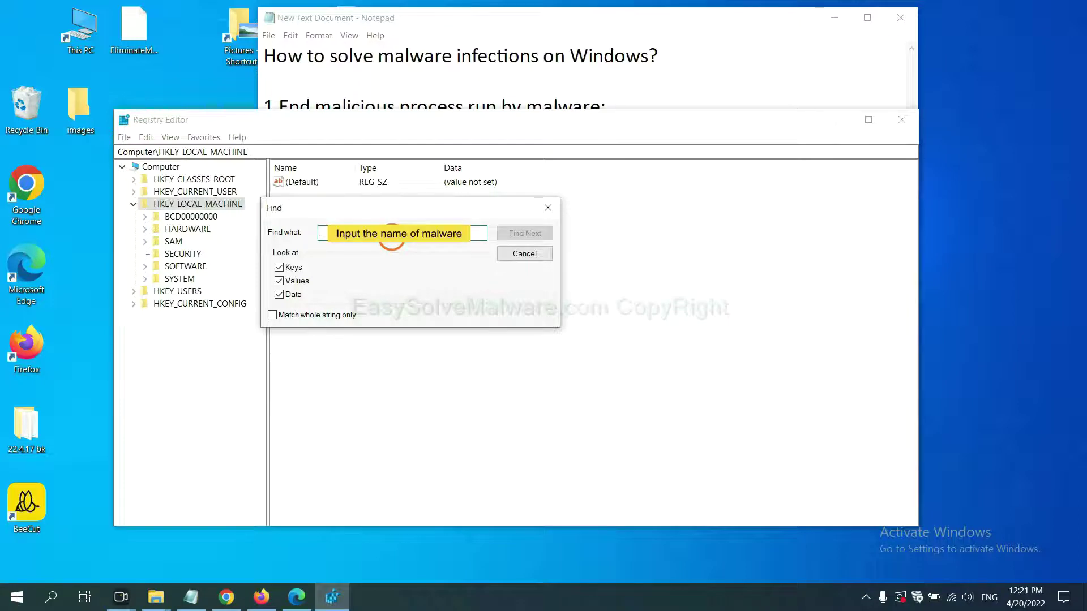
type("be")
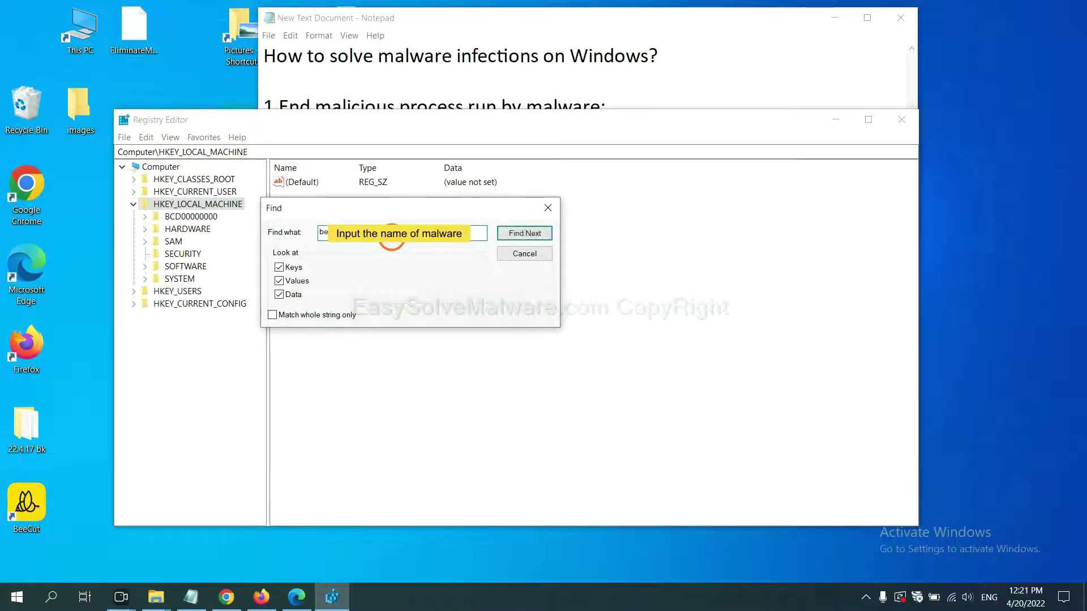
left_click(525, 233)
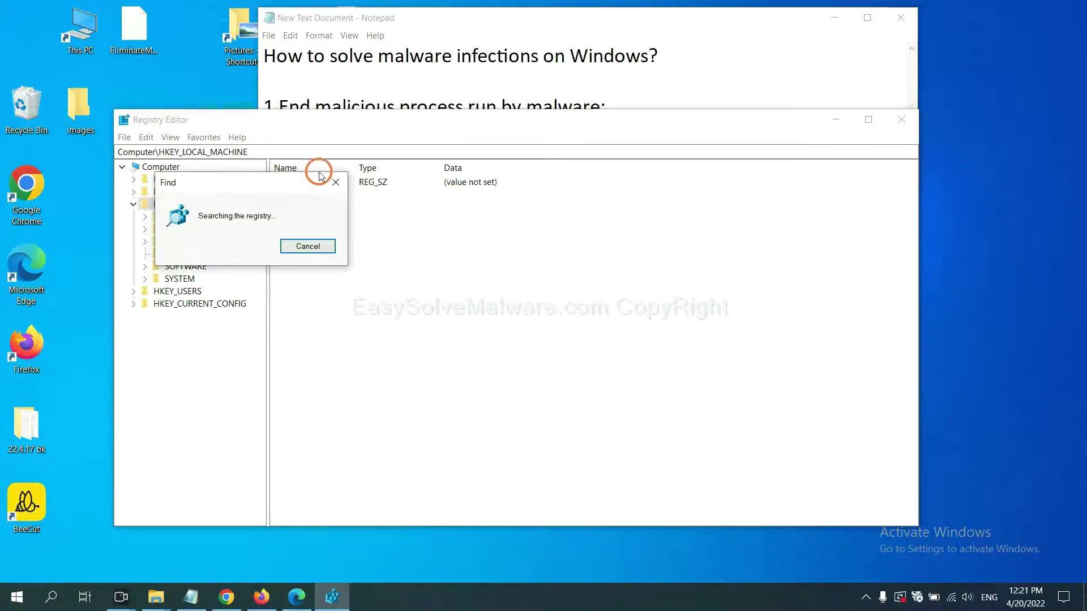
Move the Find box aside and bring up the FEATURE_BROWSER_EMULATION key's context actions.
left_click_drag(267, 181, 437, 180)
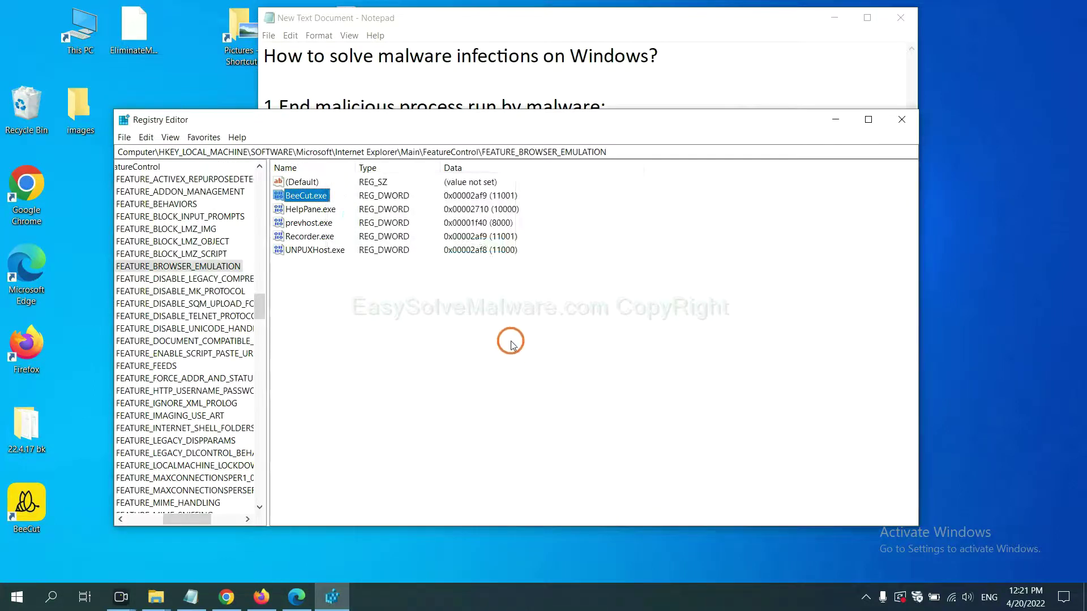
left_click_drag(182, 520, 173, 517)
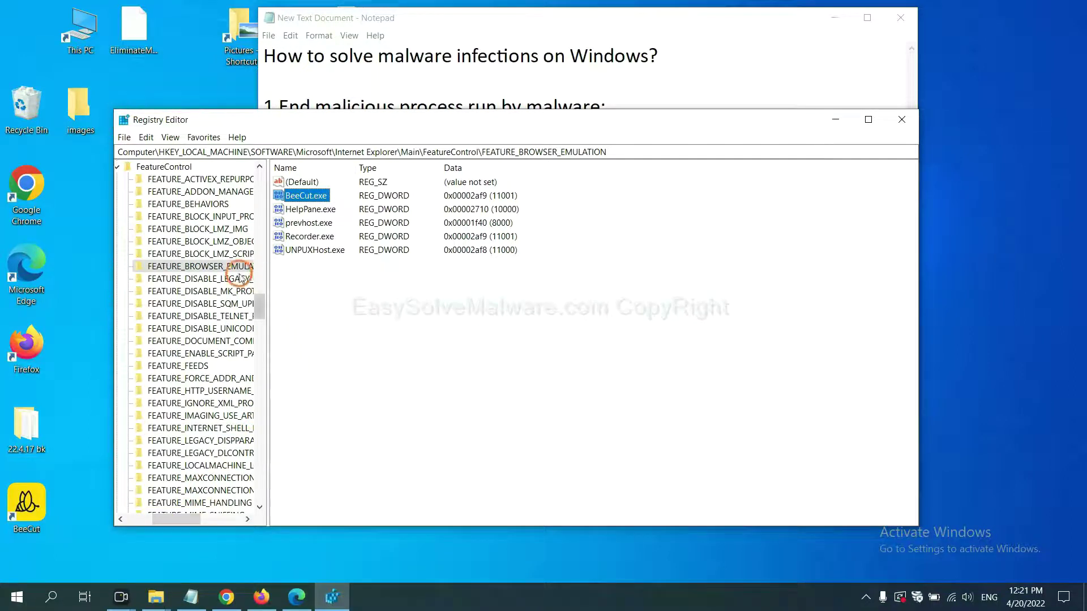
right_click(219, 268)
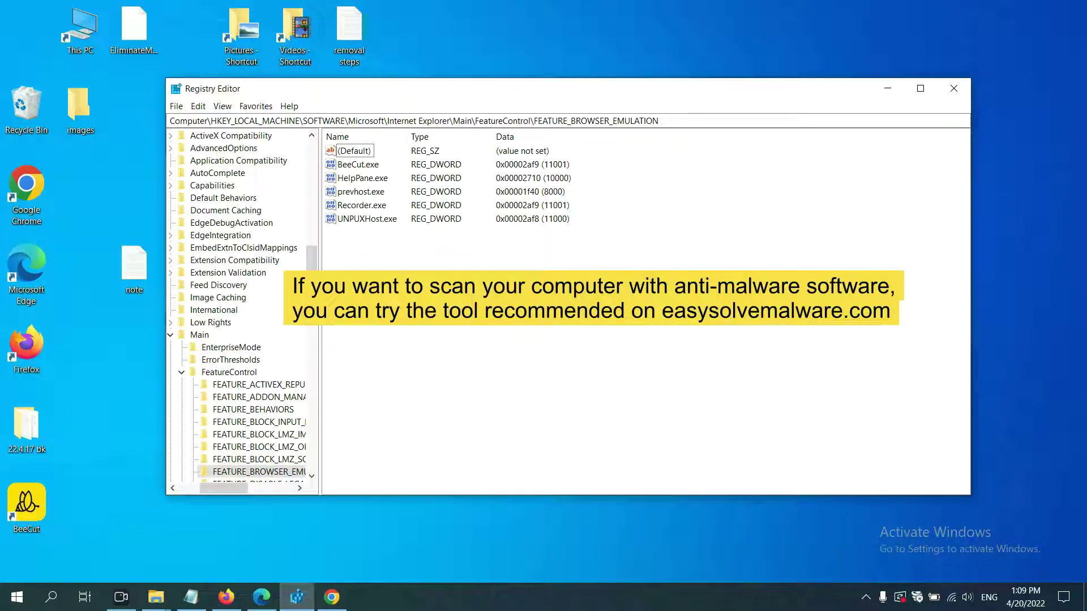
Bring the easysolvemalware.com removal guide forward in Chrome.
left_click(331, 597)
scroll(791, 374, "down", 1)
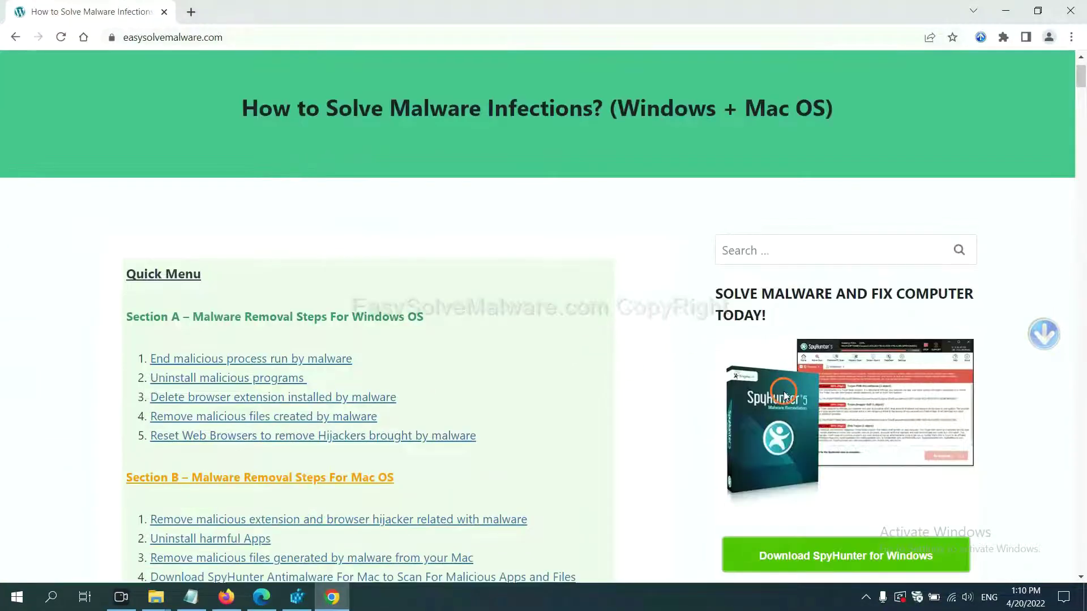
scroll(785, 397, "up", 1)
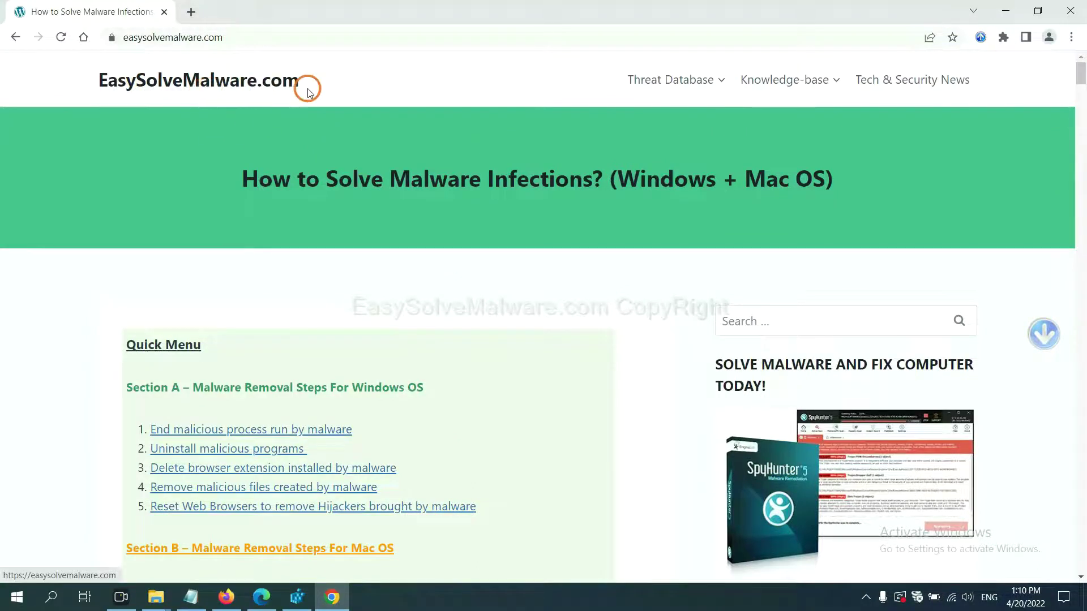
scroll(905, 425, "down", 1)
scroll(905, 424, "down", 1)
scroll(885, 376, "down", 1)
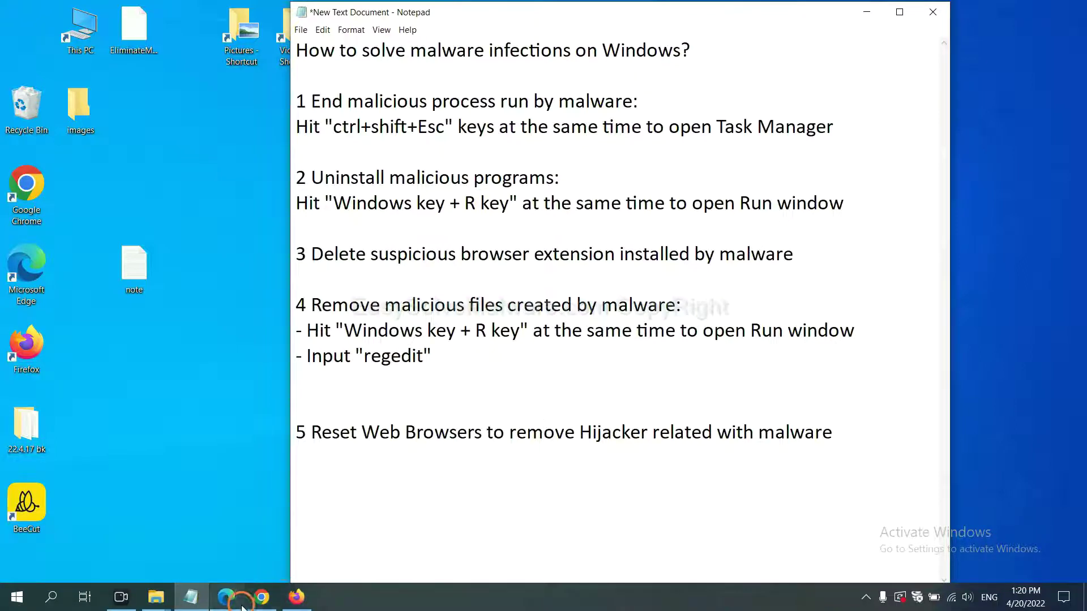
In Chrome settings, request 'Restore settings to their original defaults' to raise the reset confirmation.
left_click(261, 598)
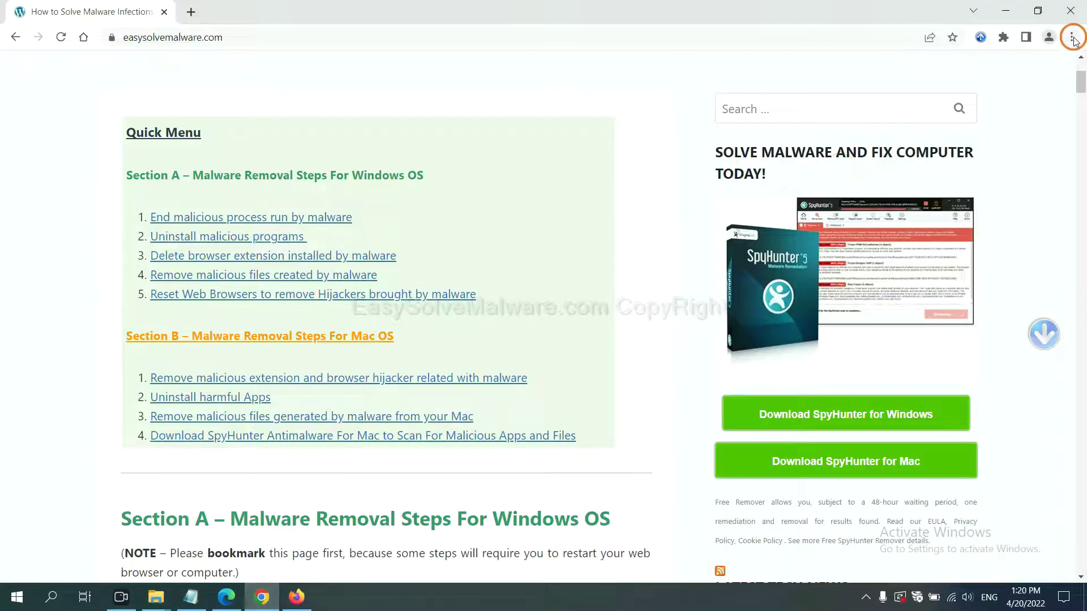
left_click(1072, 39)
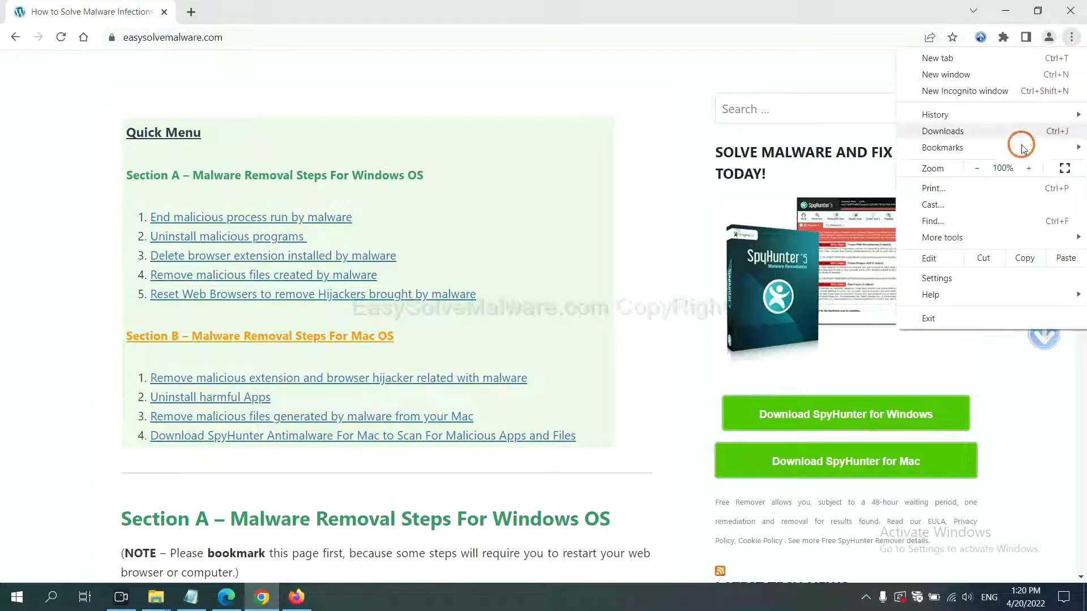
left_click(951, 270)
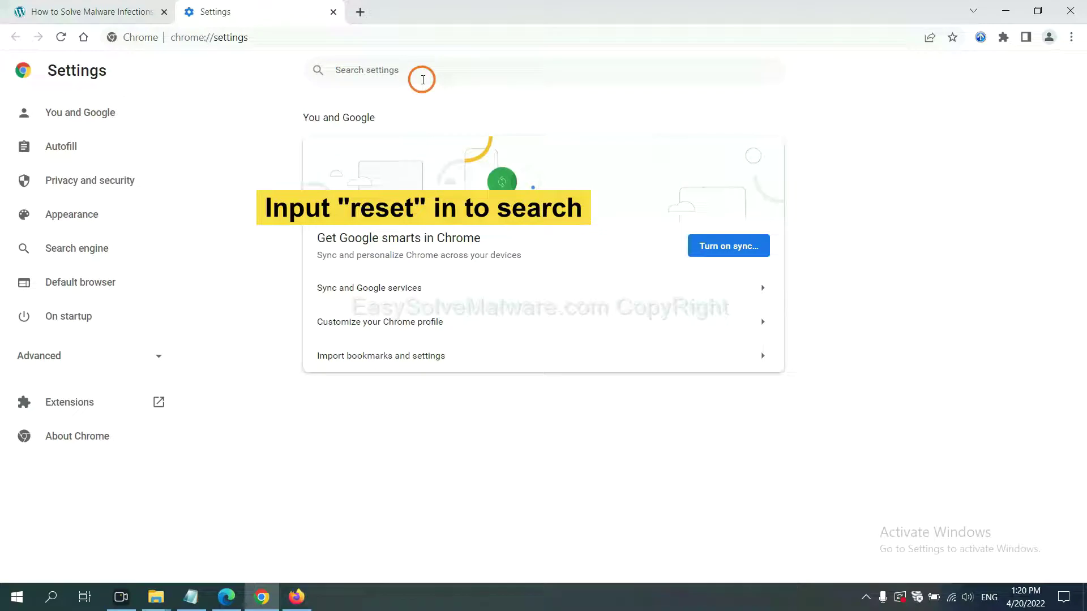
type("reset")
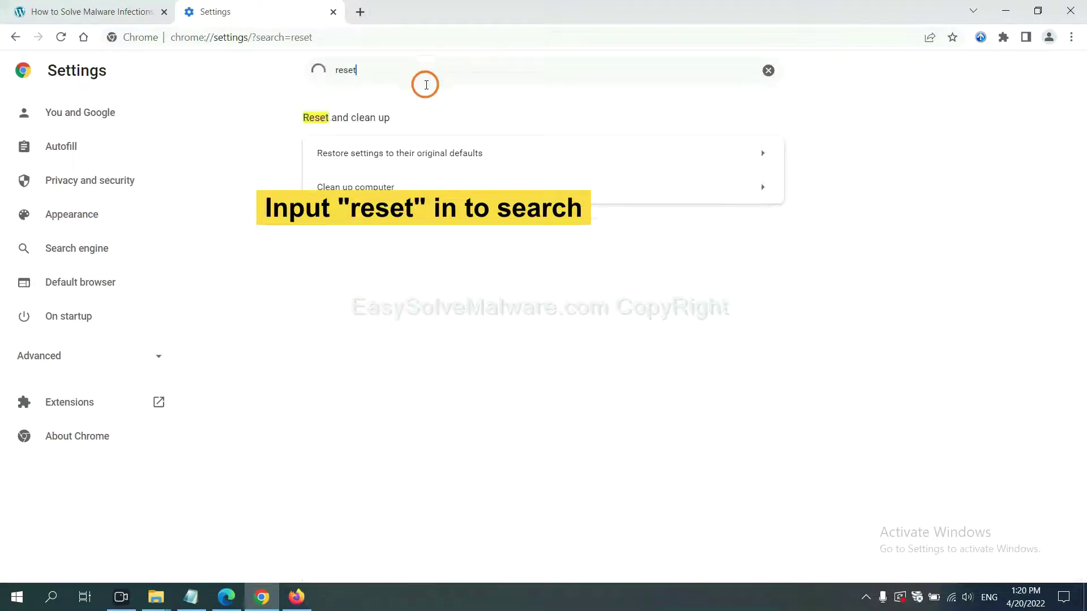
left_click(466, 153)
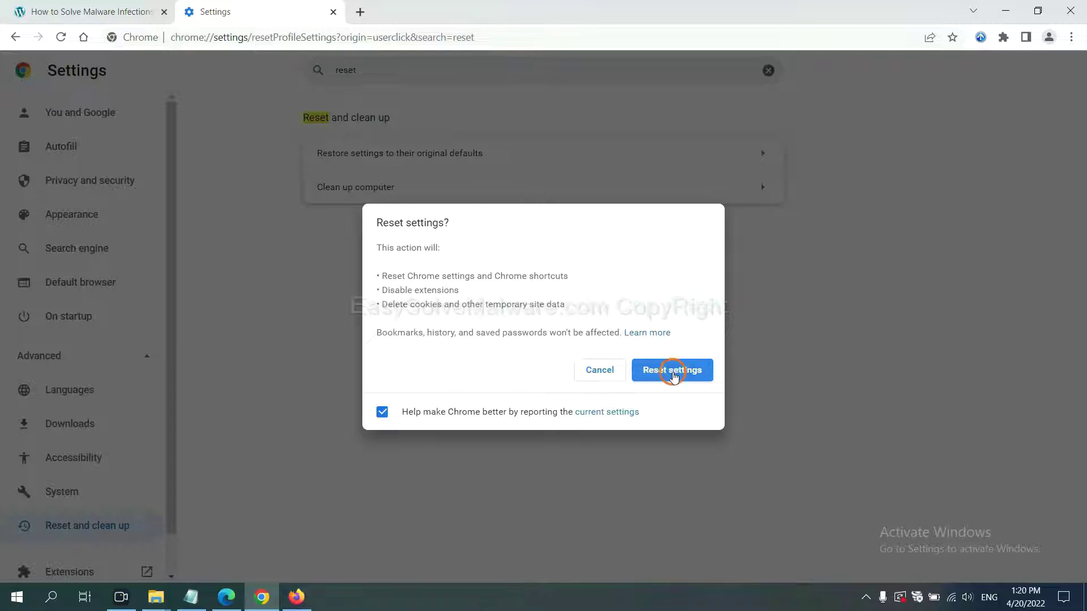
In Firefox's Troubleshooting Information, start Refresh Firefox to defaults, then bring Edge forward.
left_click(297, 594)
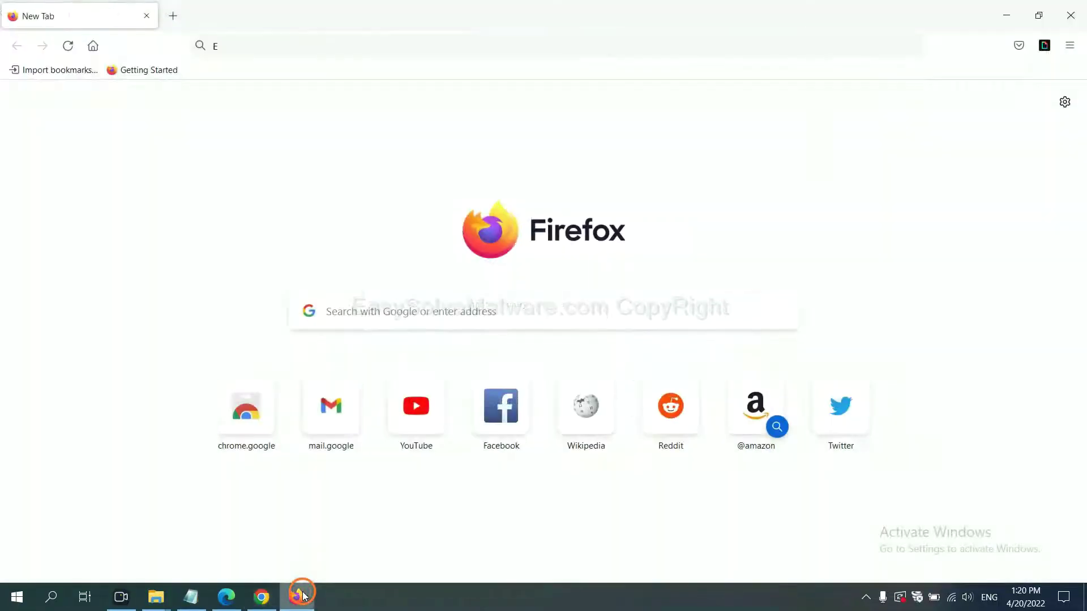
left_click(1070, 47)
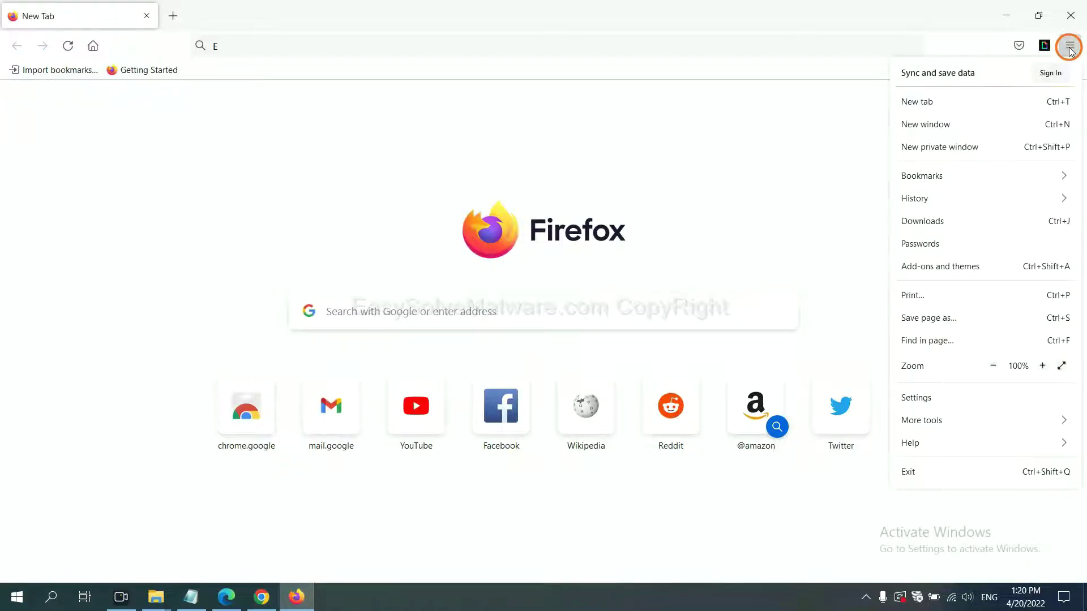
left_click(934, 442)
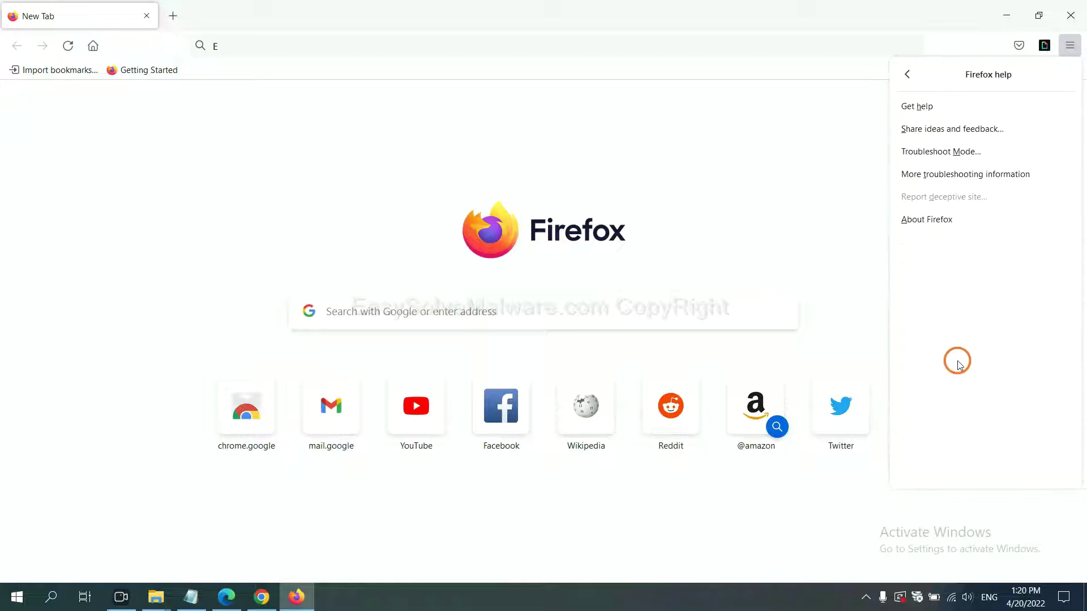
left_click(954, 176)
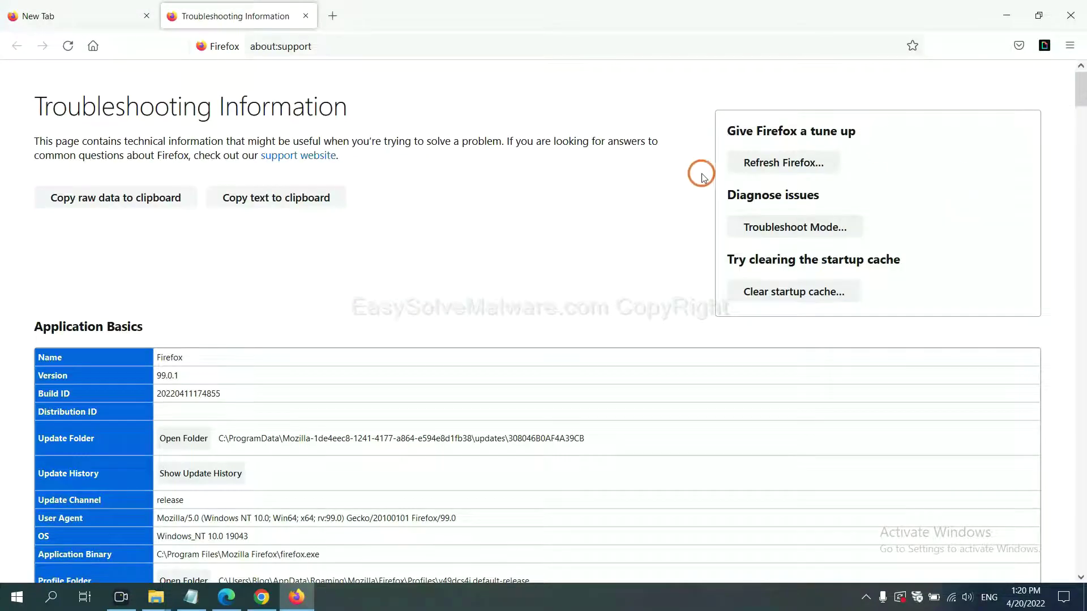
left_click(764, 167)
left_click(590, 169)
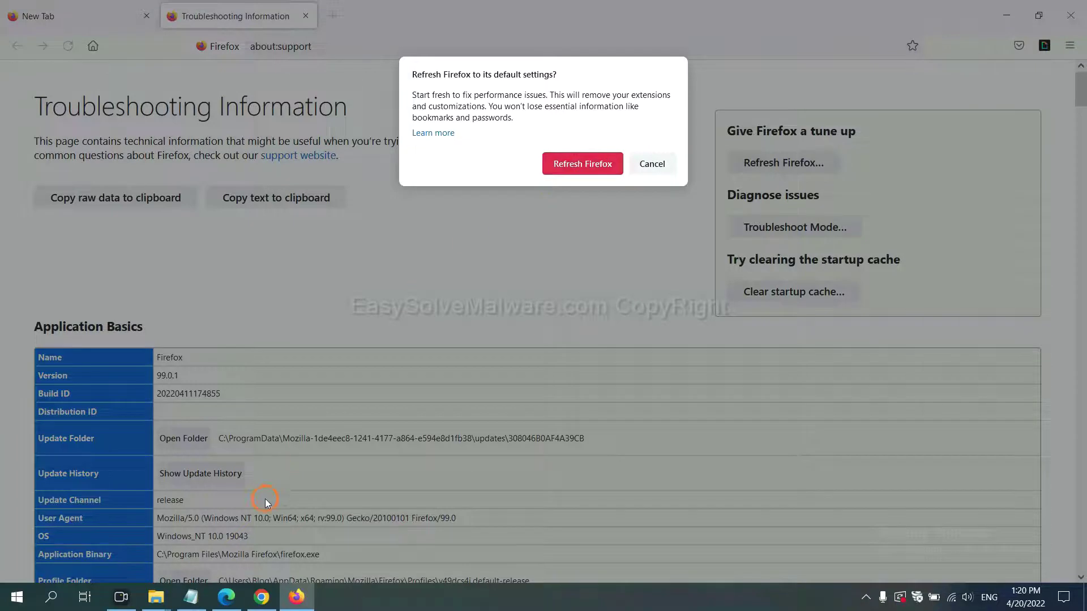
left_click(226, 597)
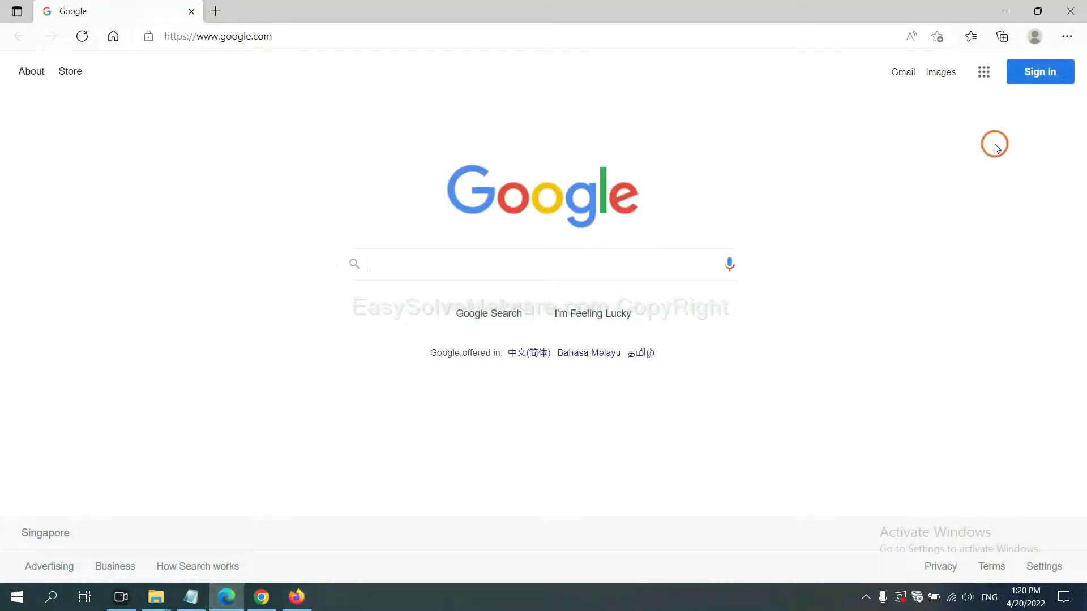
In Edge settings, request 'Restore settings to their default values' to raise the reset confirmation.
left_click(1066, 36)
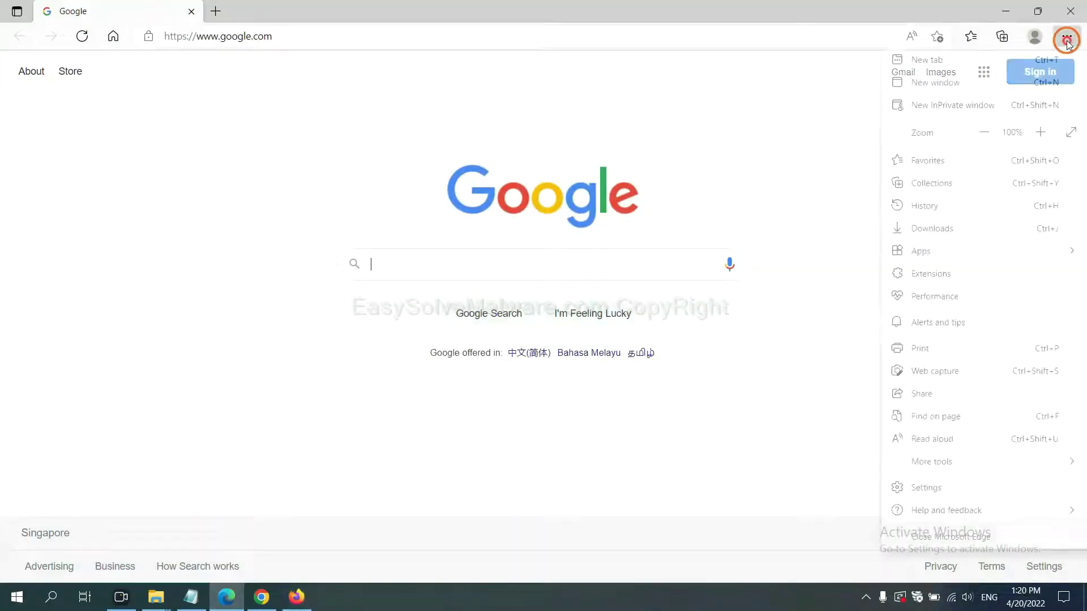
left_click(926, 487)
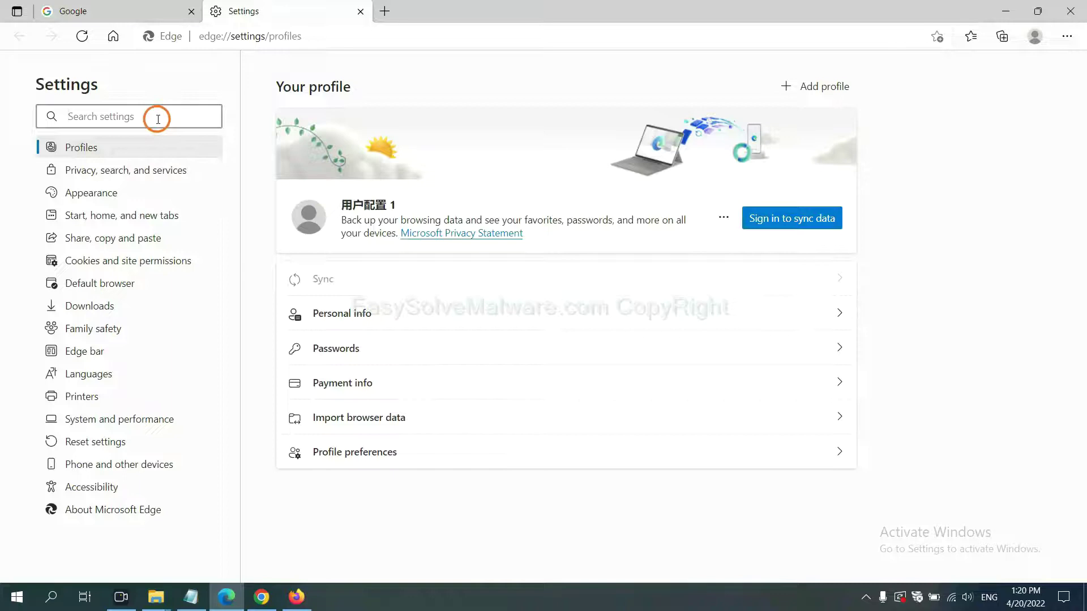
type("re")
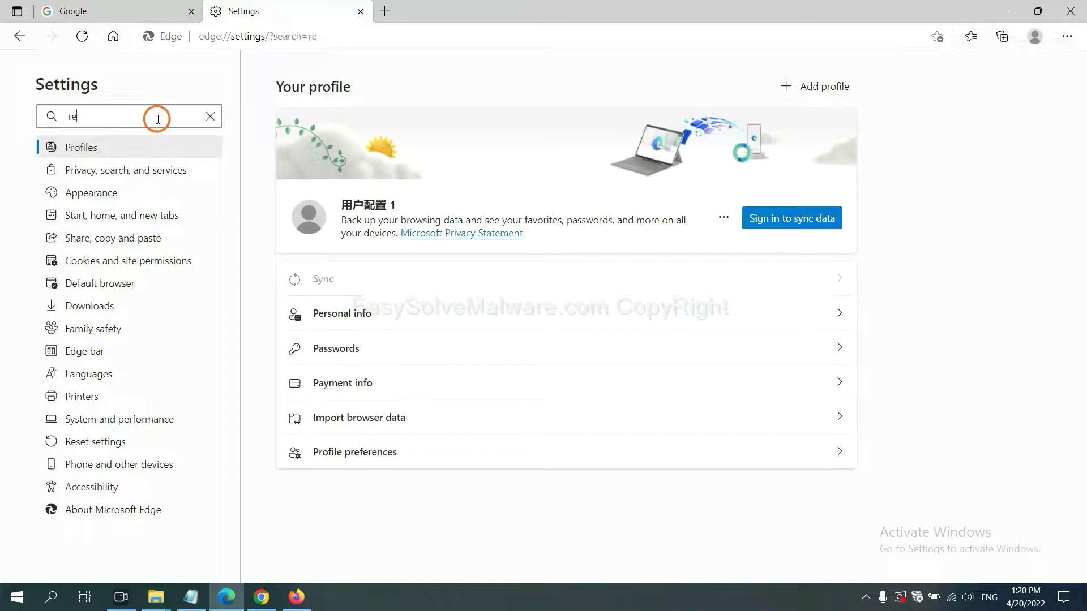
type("set")
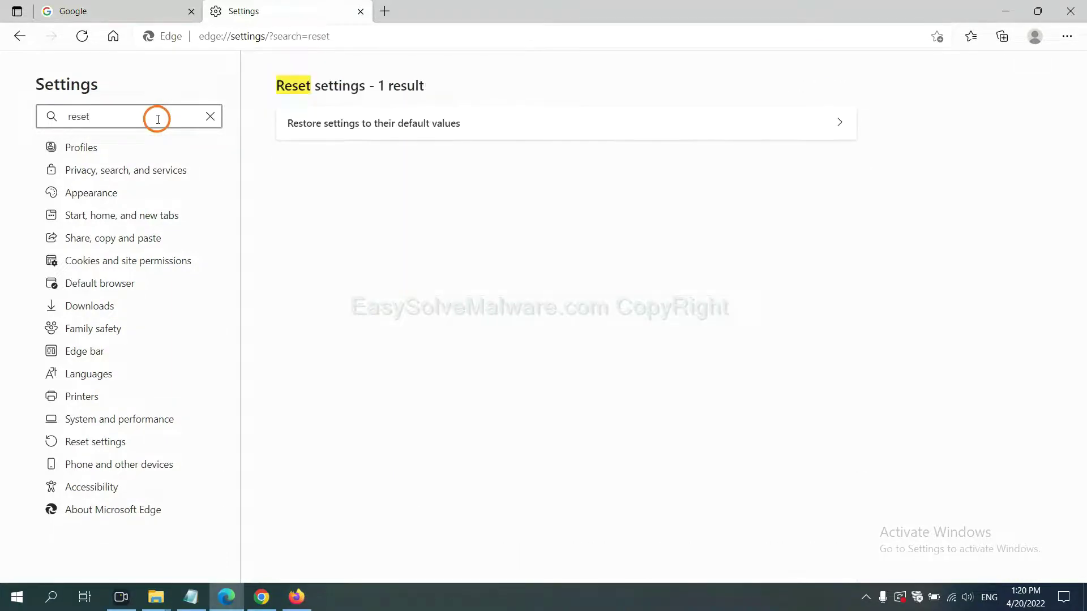
left_click(381, 119)
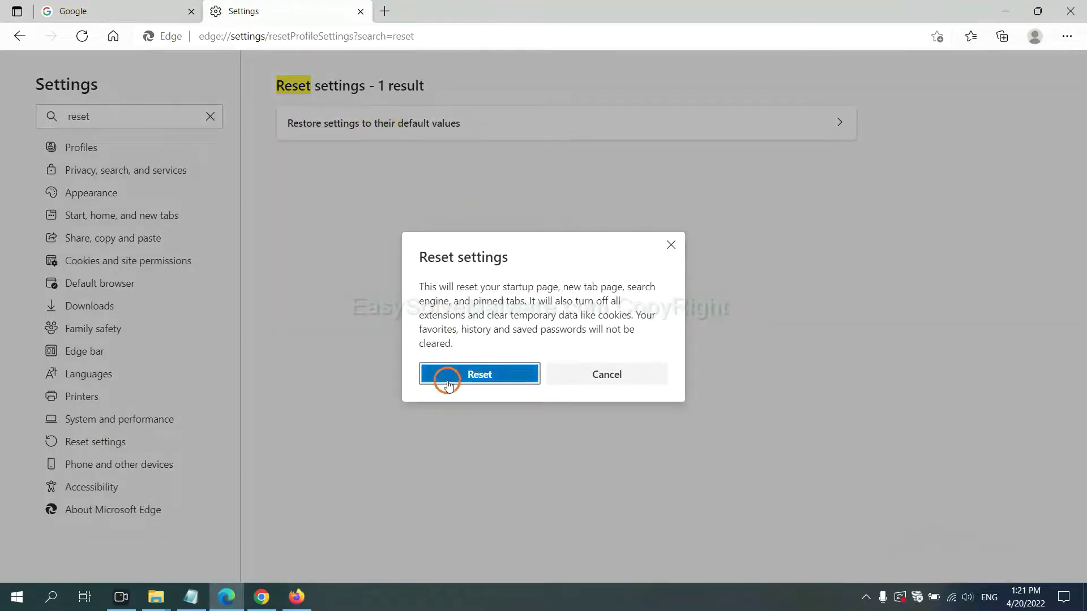